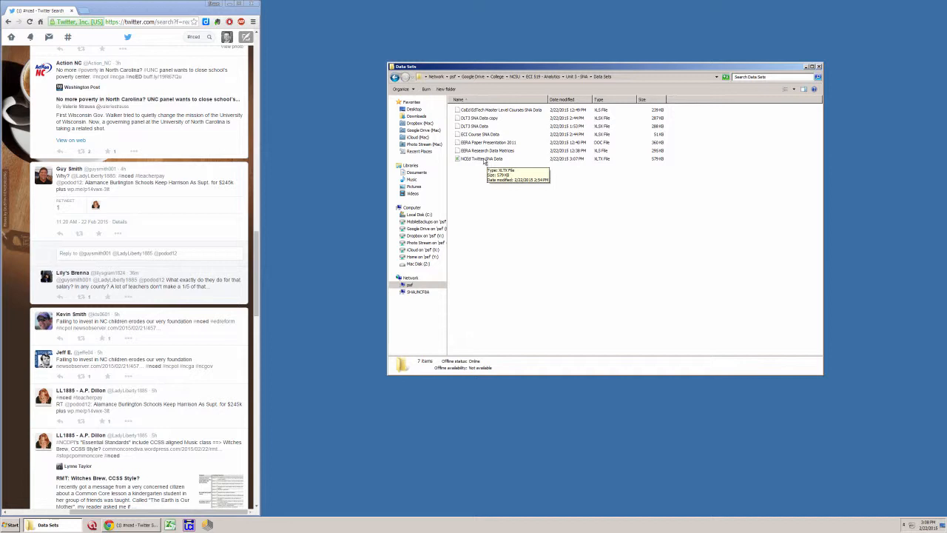
Open the NCEd Twitter SNA Data file and arrange its window to fill the space beside the Twitter feed
left_click(485, 161)
double_click(484, 160)
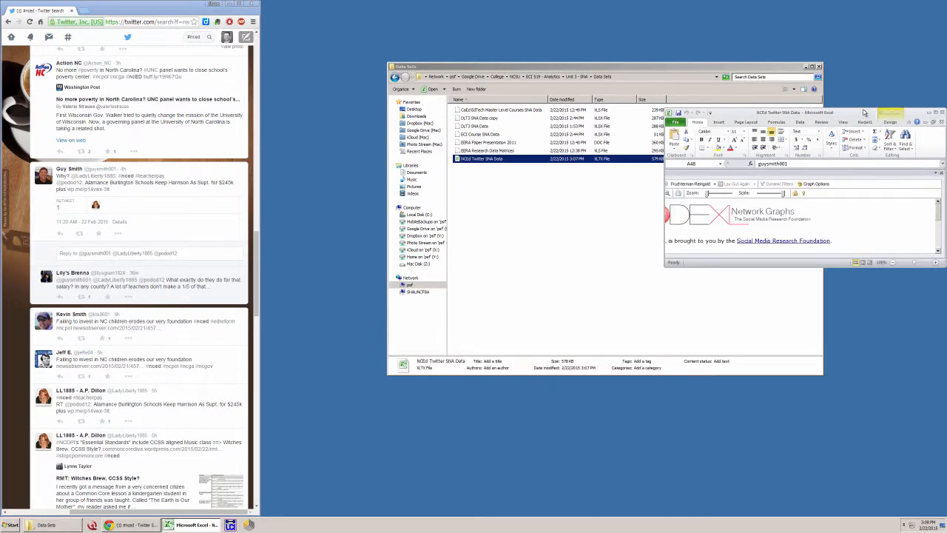
left_click_drag(864, 112, 946, 104)
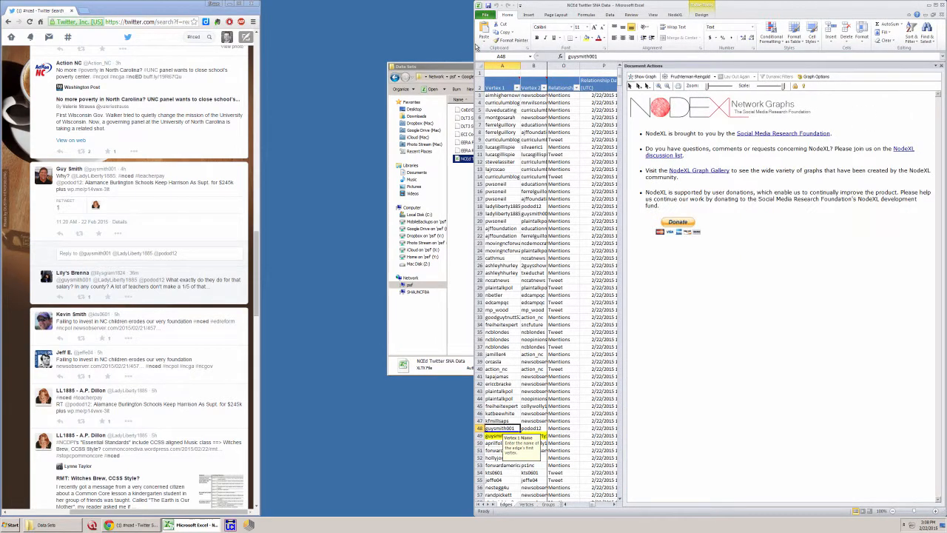
left_click_drag(476, 46, 269, 56)
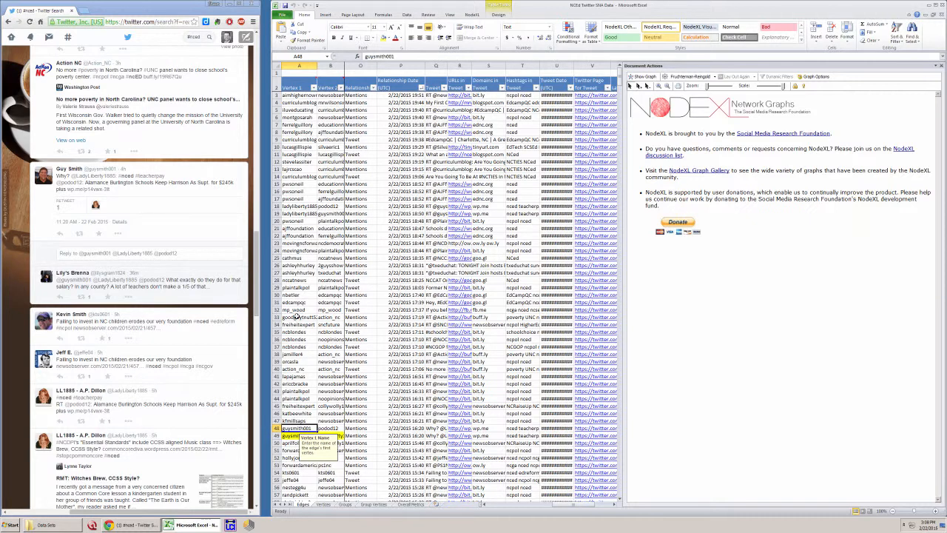
Examine the Vertex 1 column and both vertex names of the highlighted edge in row 49
left_click(297, 139)
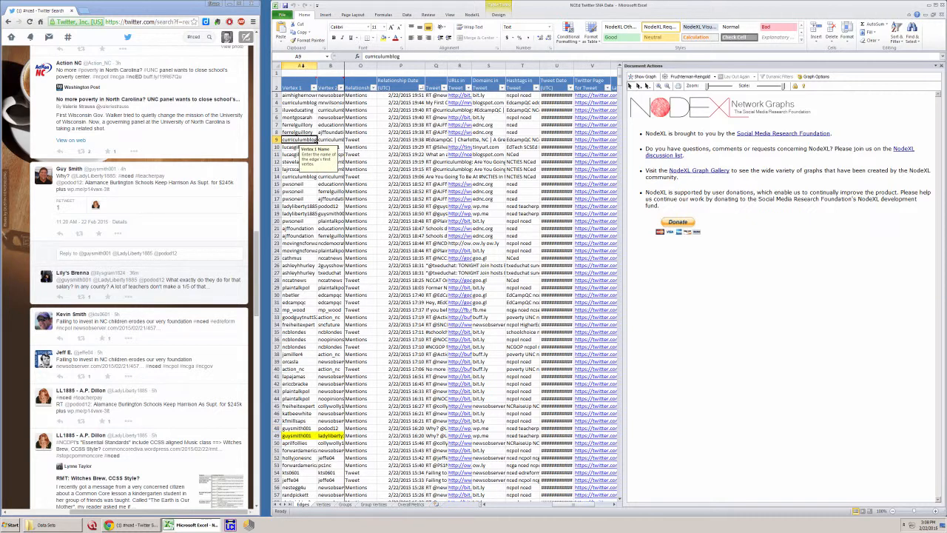
left_click(301, 66)
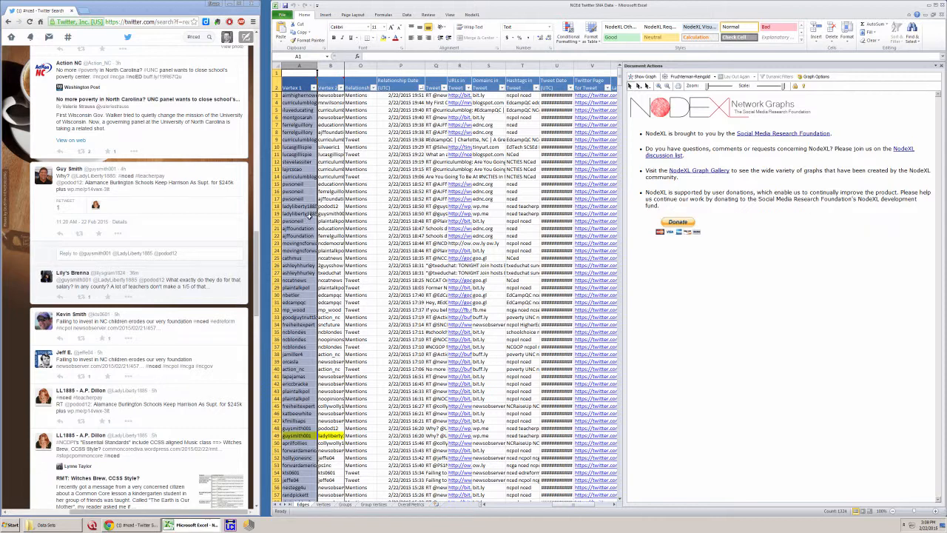
left_click(300, 436)
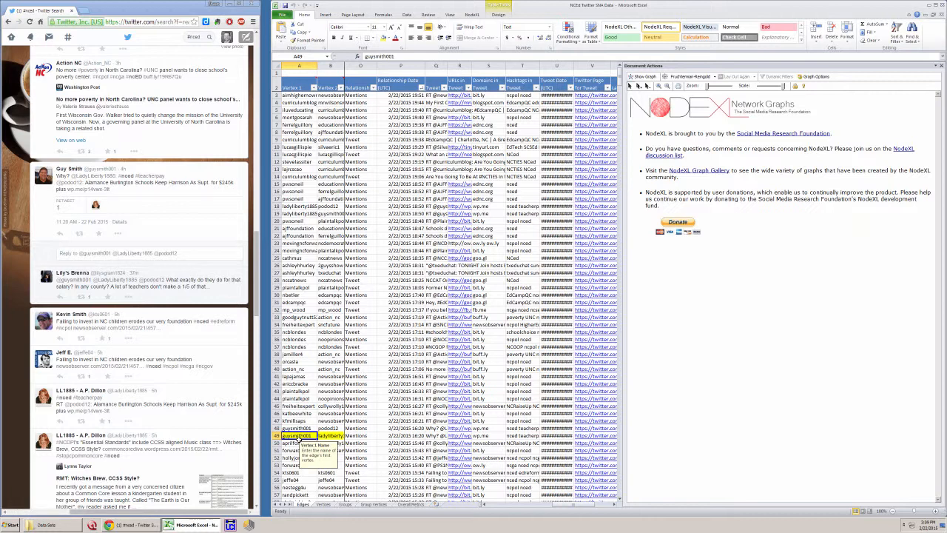
left_click(335, 435)
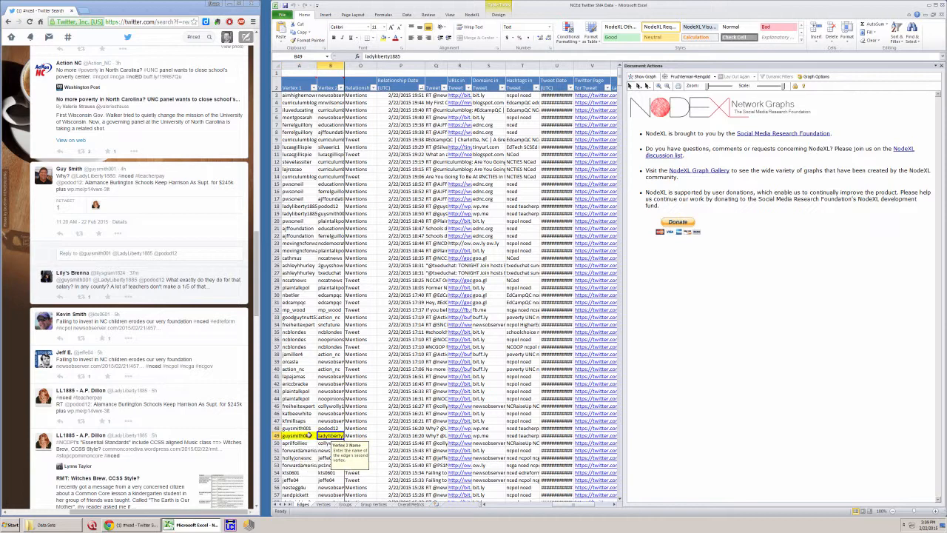
Show the NodeXL network graph of the Twitter data and widen the graph pane
left_click(471, 15)
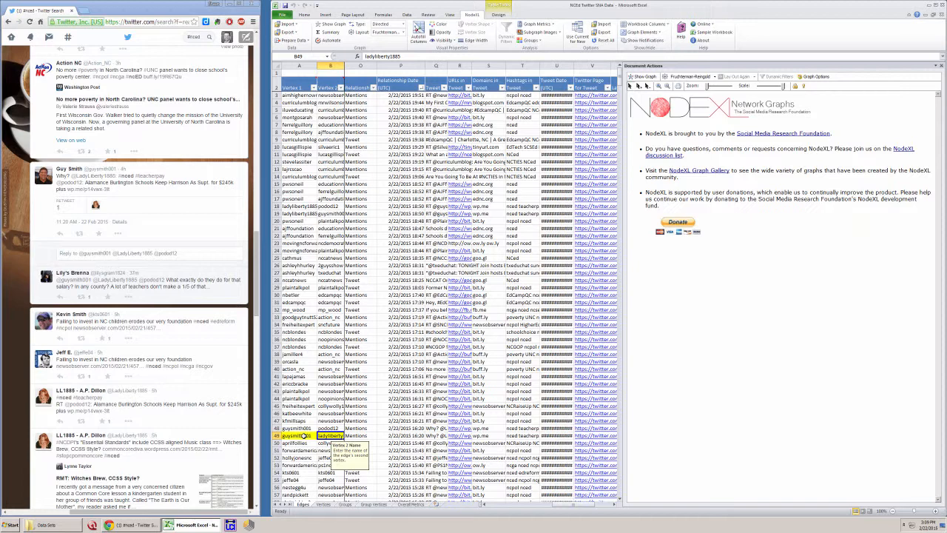
left_click(638, 79)
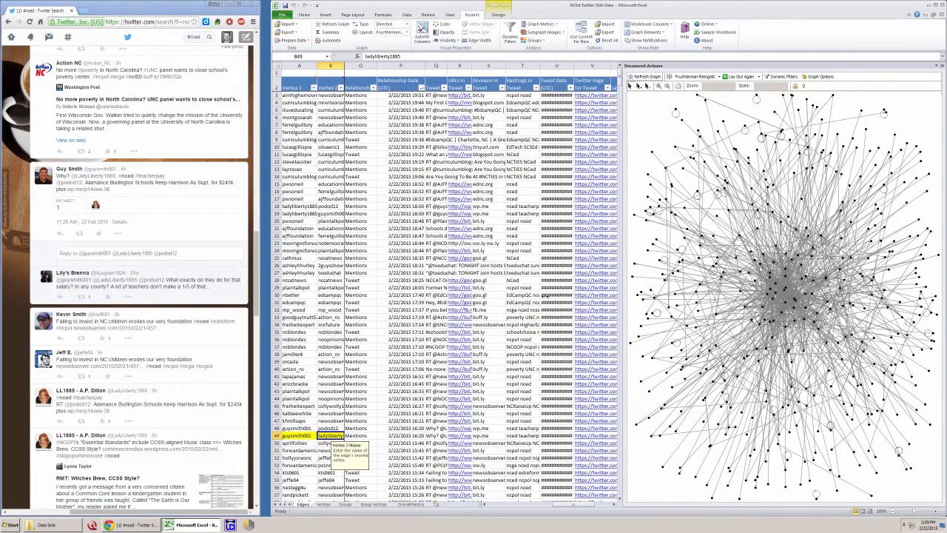
left_click_drag(624, 300, 527, 300)
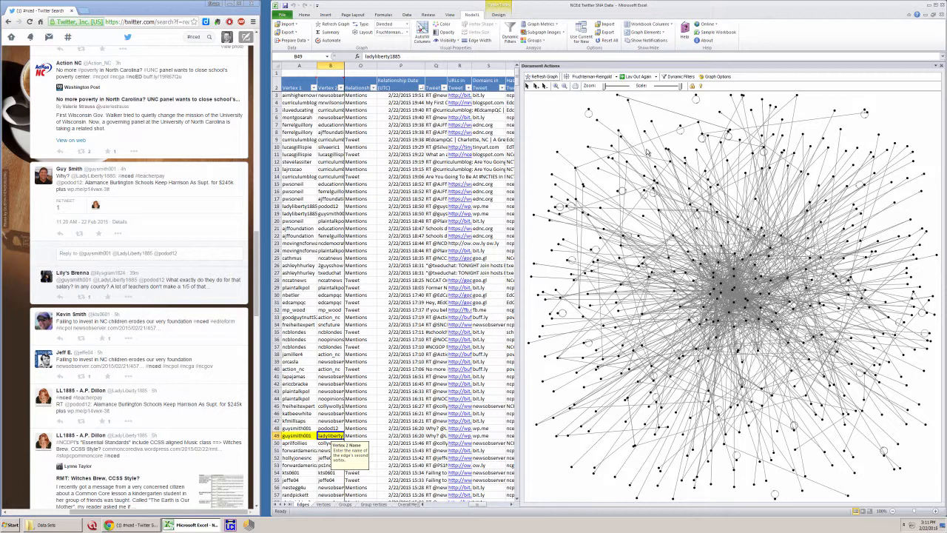
Minimize the workbook, launch a new NodeXL Excel Template, and fit its window beside the Twitter feed
left_click(930, 6)
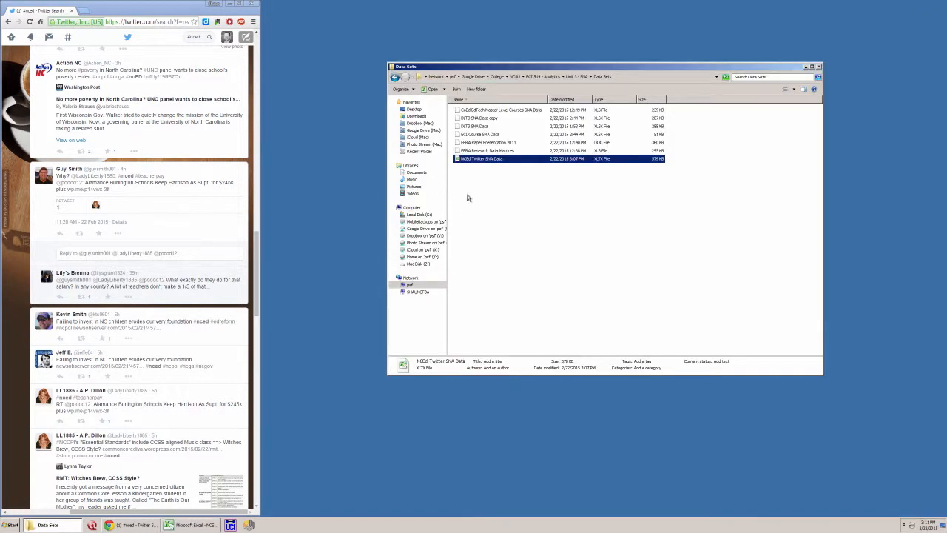
left_click(12, 527)
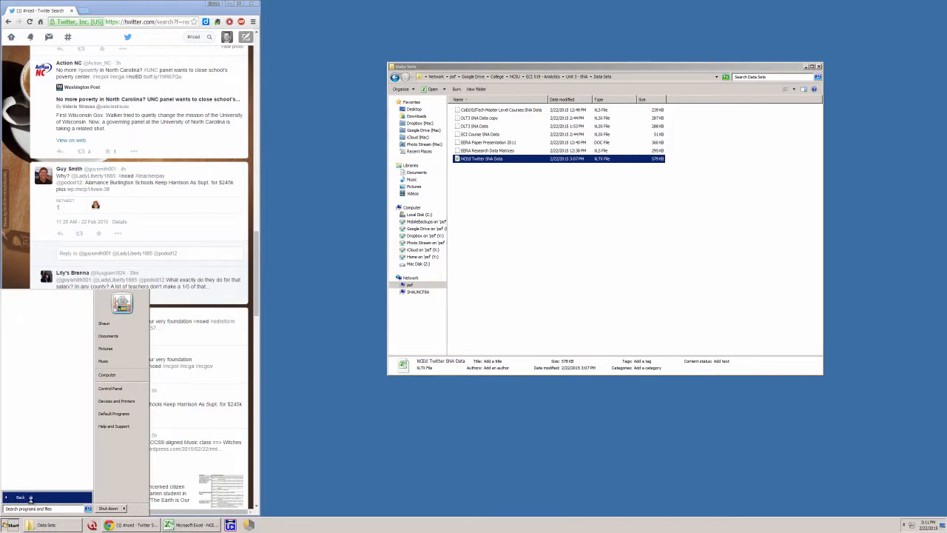
left_click(30, 498)
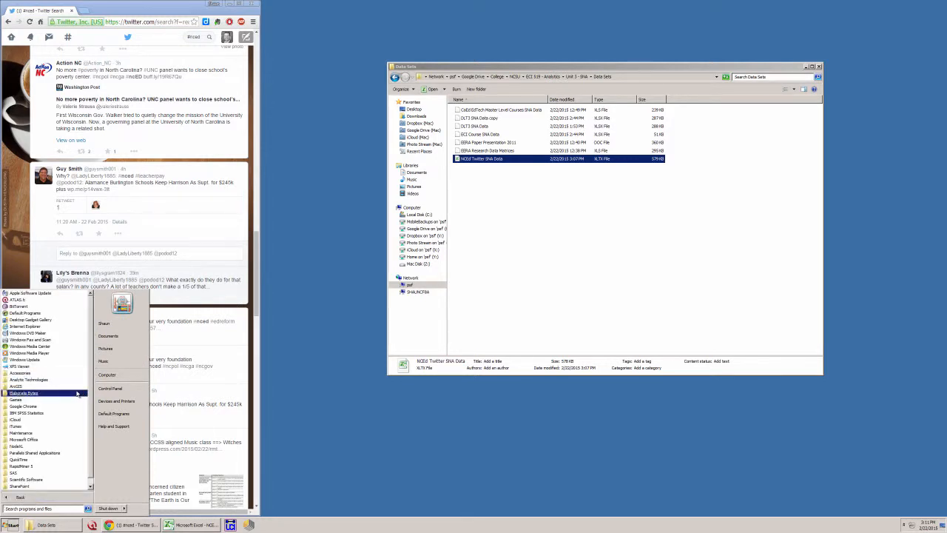
left_click(15, 449)
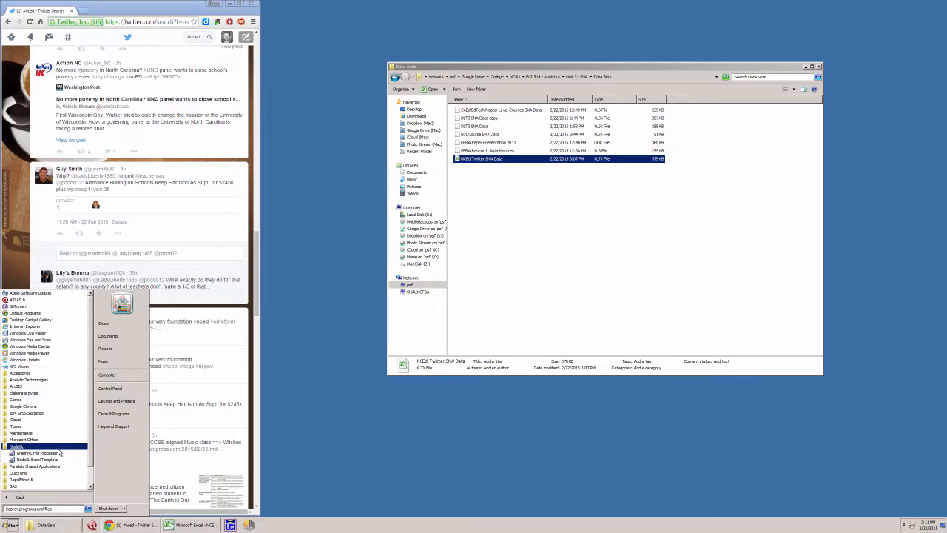
left_click(35, 460)
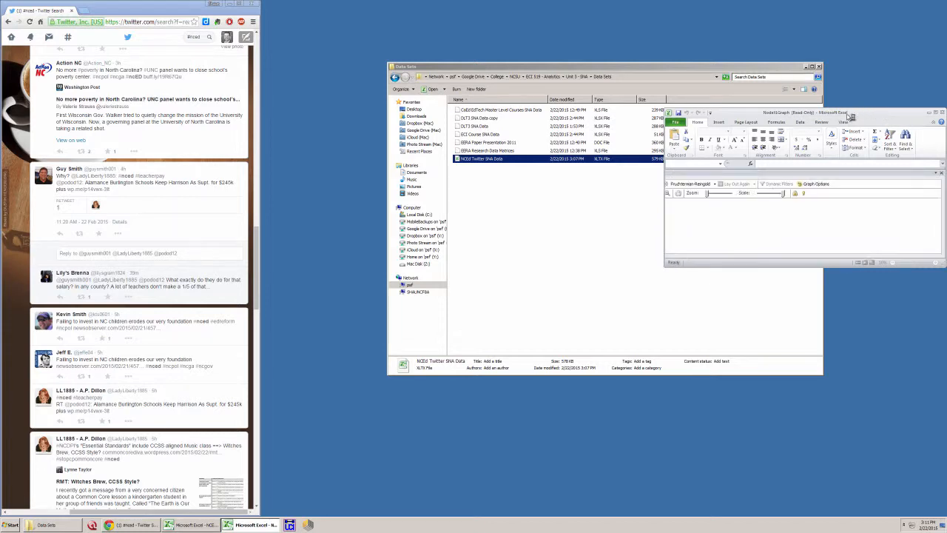
left_click_drag(851, 116, 946, 119)
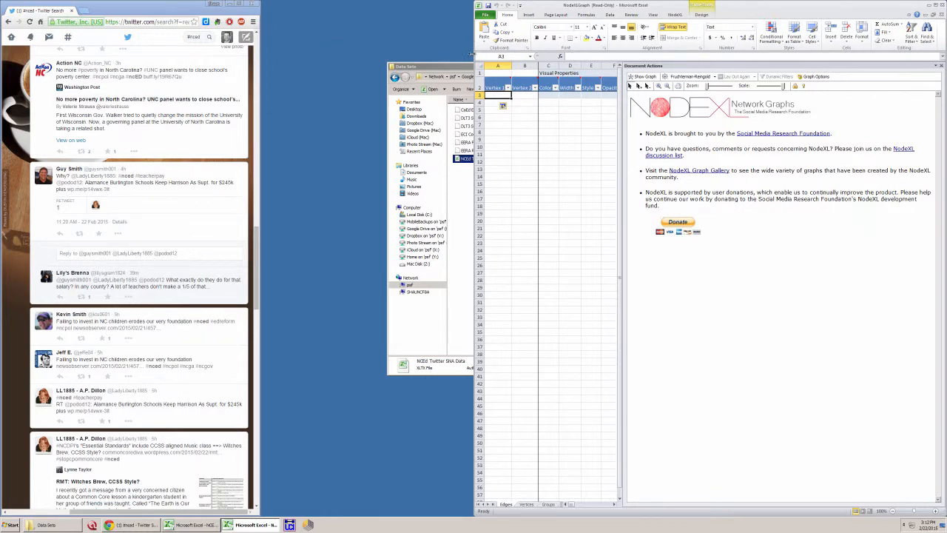
left_click_drag(471, 53, 268, 63)
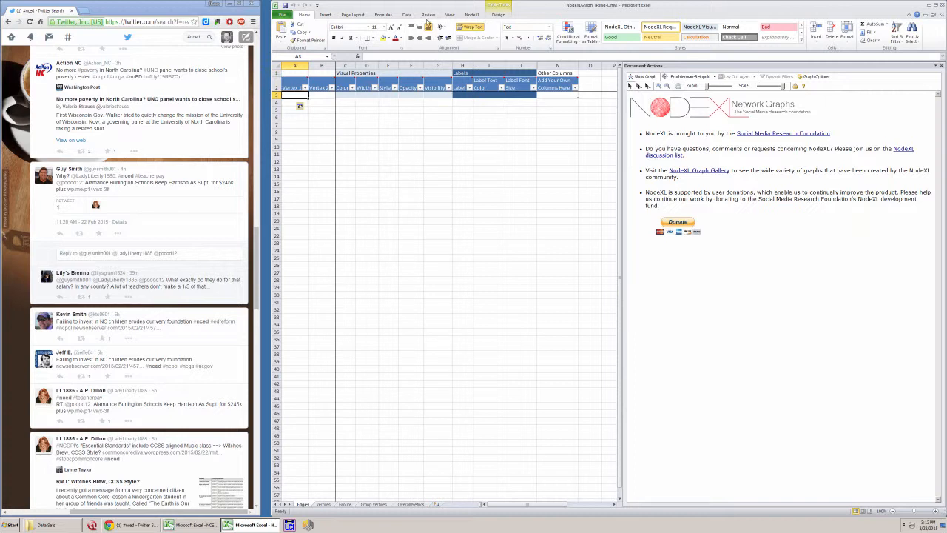
Start an import from a Twitter Search Network, using the Twitter account that has already authorized NodeXL
left_click(472, 15)
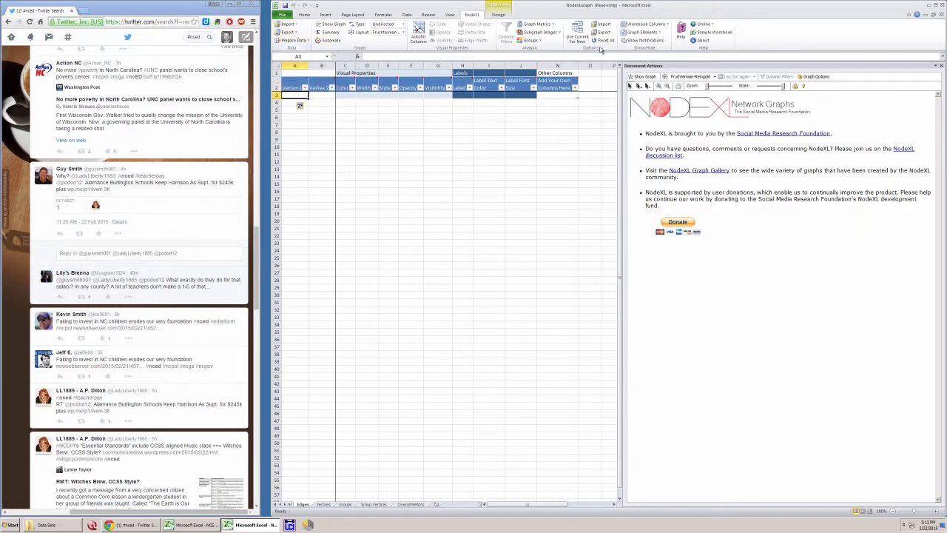
left_click(293, 25)
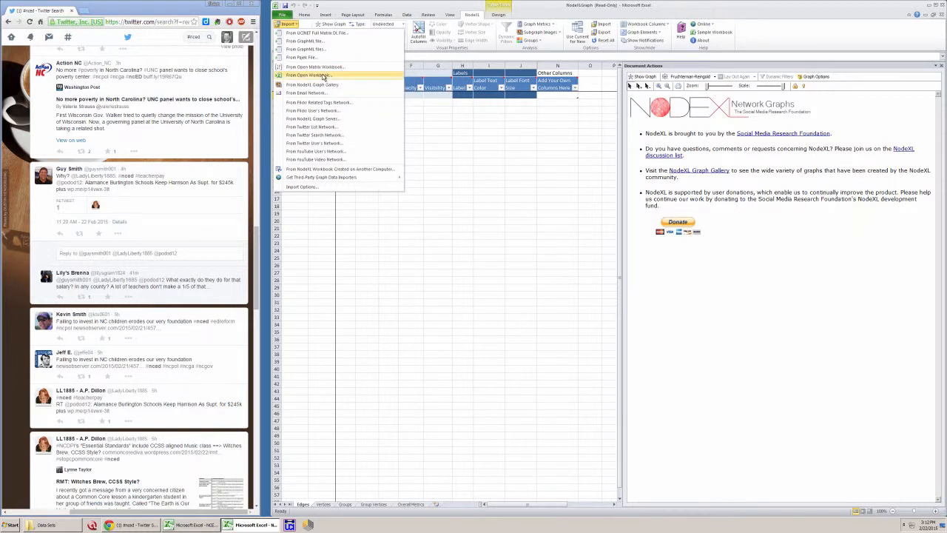
left_click(313, 136)
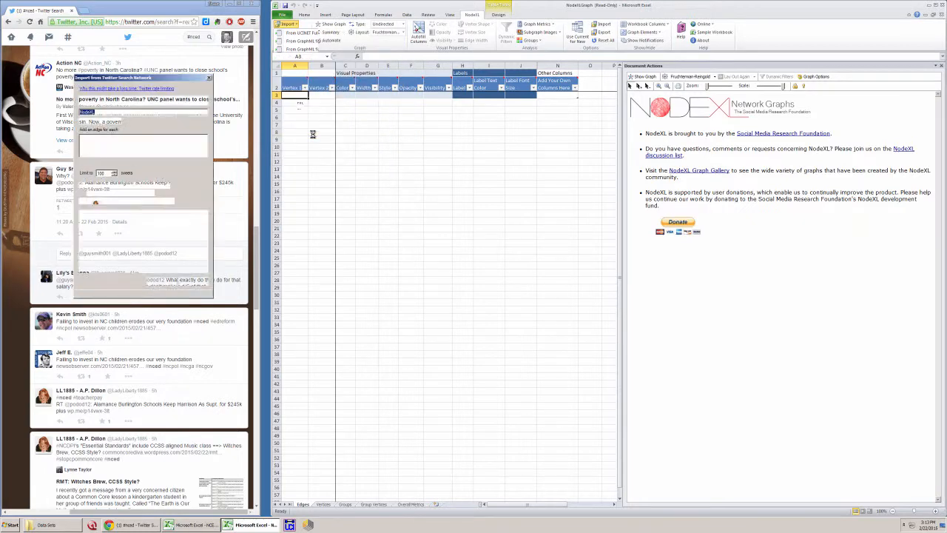
left_click_drag(179, 79, 379, 91)
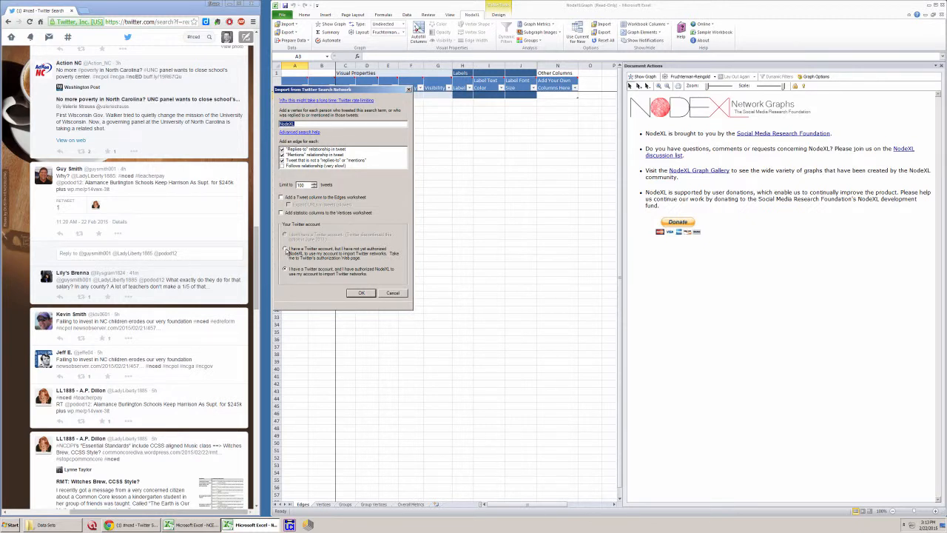
left_click(286, 250)
left_click(285, 271)
Set the Twitter search term to #nced and reposition the import dialog
double_click(291, 124)
type("#nced")
left_click_drag(339, 93, 422, 106)
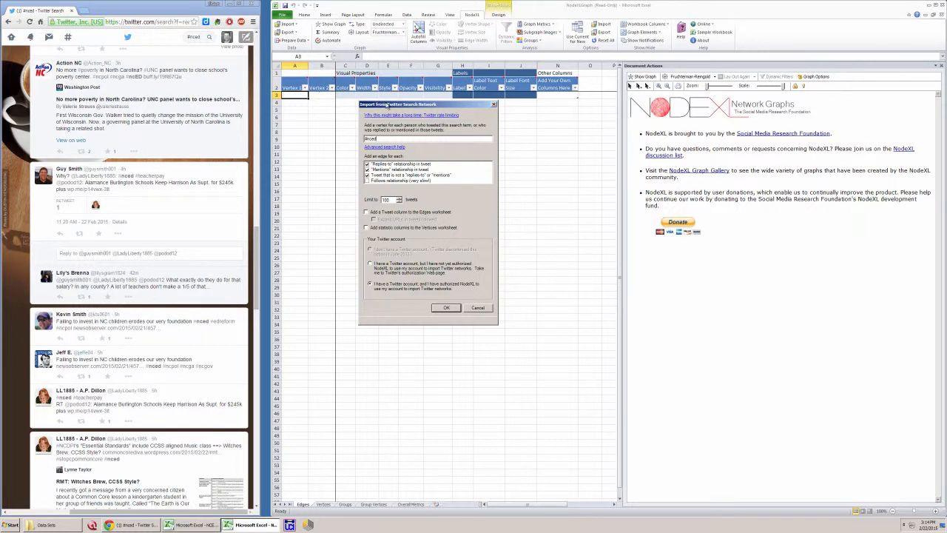
left_click_drag(386, 106, 286, 97)
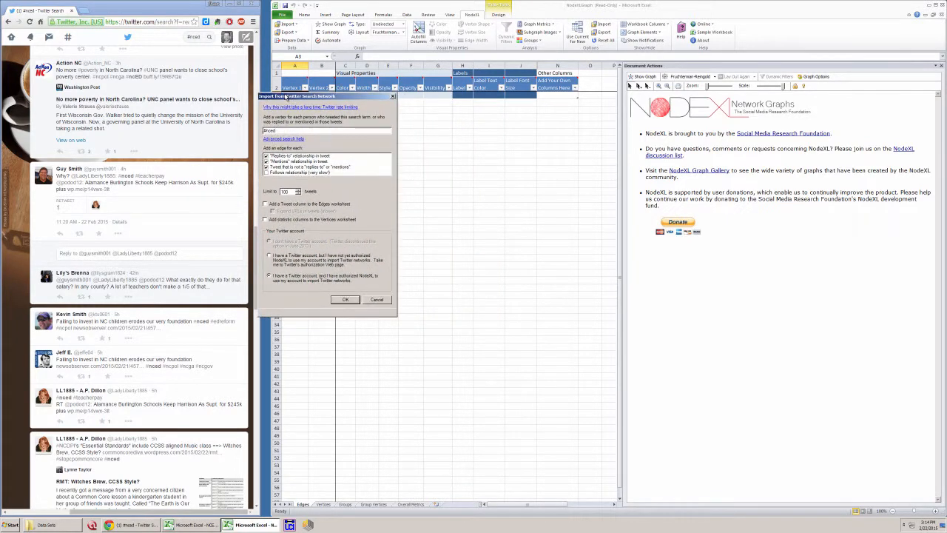
Limit the import to 10 tweets and enable adding a Tweet column to the Edges worksheet
double_click(285, 192)
type("10")
left_click(266, 204)
Run the Twitter import and agree to continue with text wrapping turned off in the workbook
left_click_drag(277, 130, 264, 131)
left_click(344, 300)
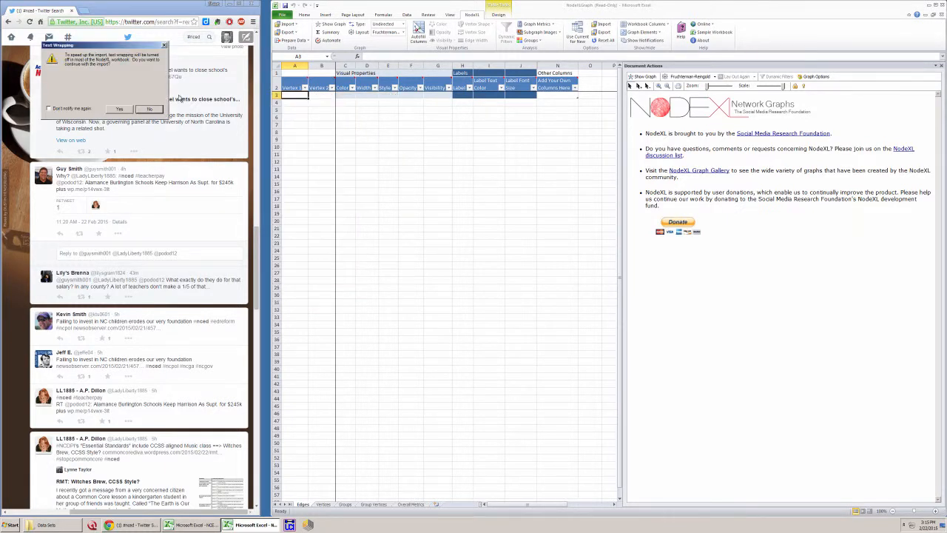
left_click_drag(130, 49, 268, 97)
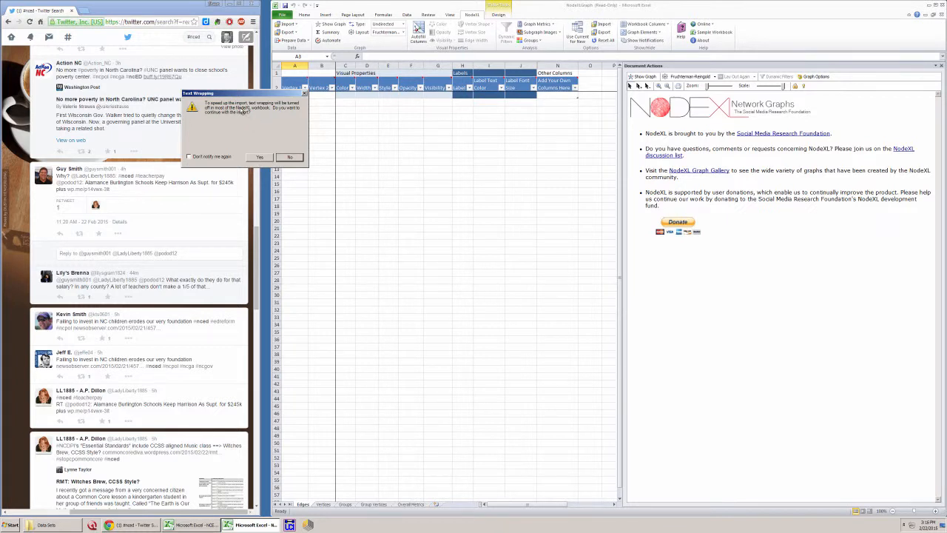
left_click(258, 158)
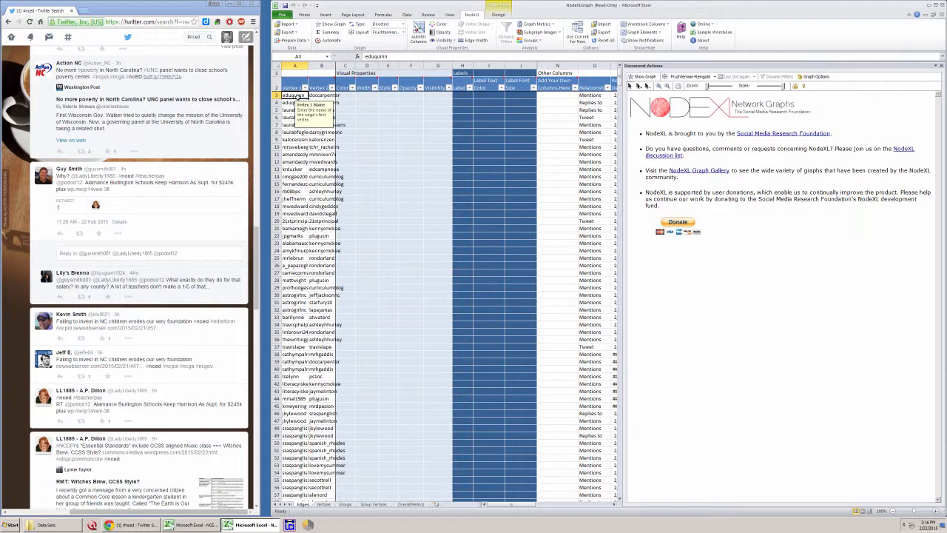
Examine the first imported edge's second vertex, relationship type, relationship date and tweet text
key("Right")
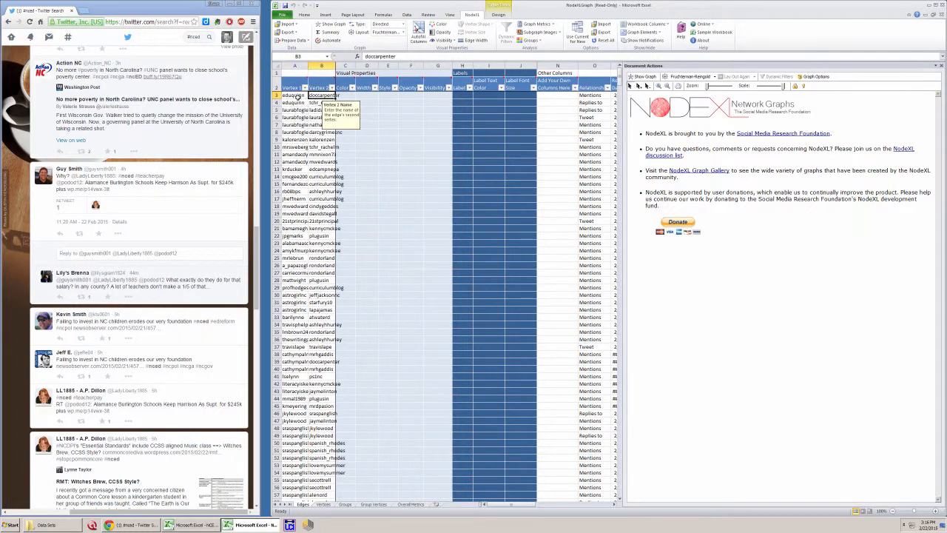
left_click(590, 96)
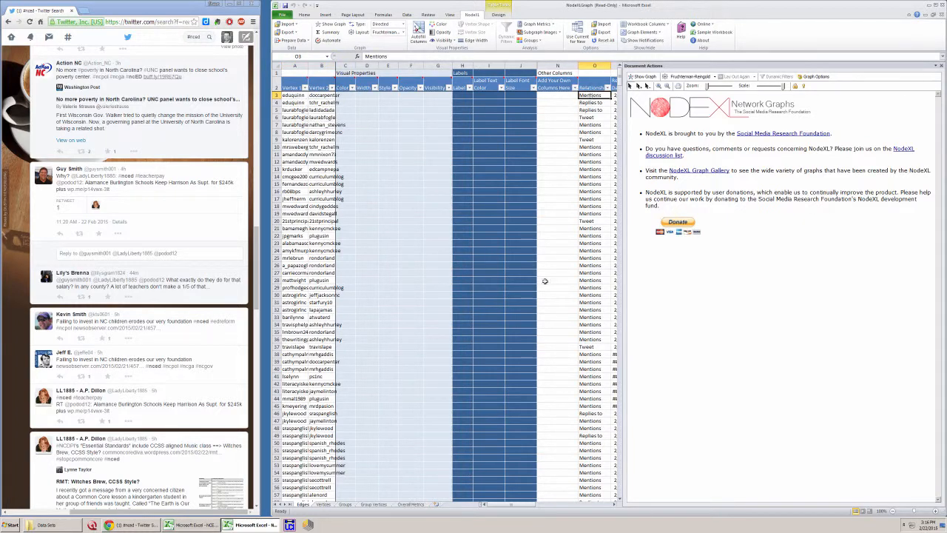
left_click_drag(484, 504, 560, 505)
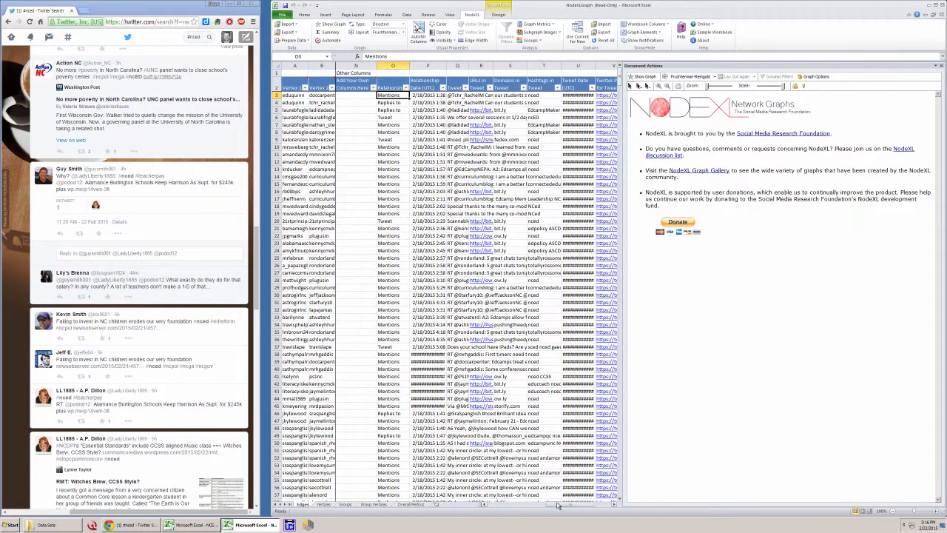
left_click(432, 95)
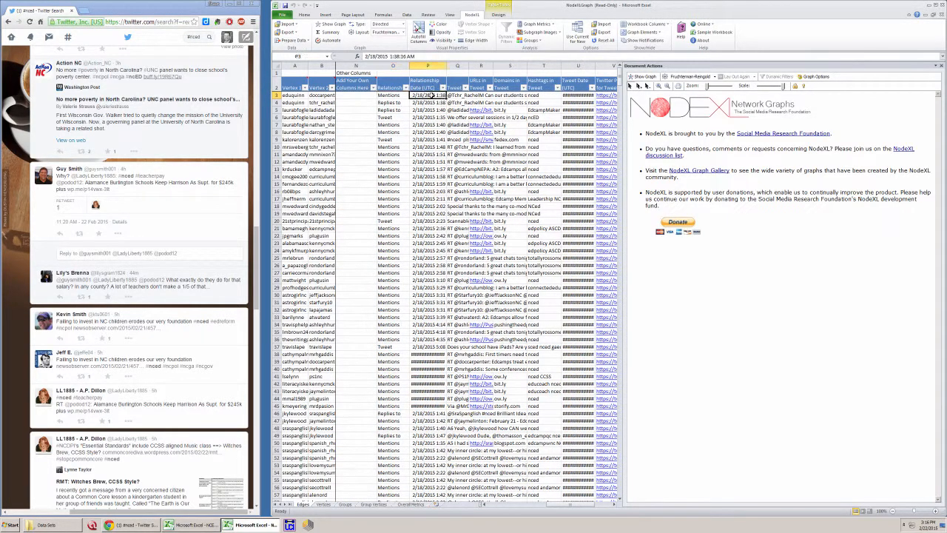
key("Right")
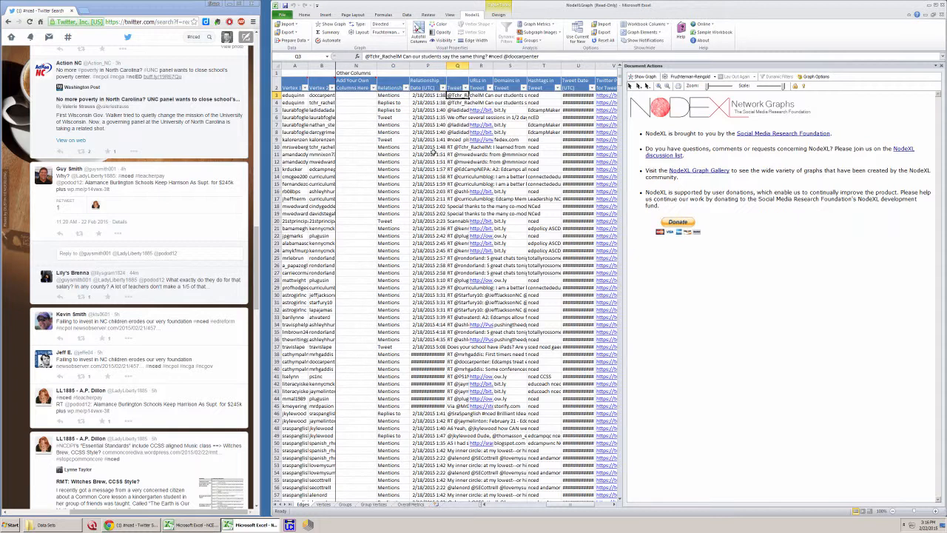
Examine the URLs in Tweet values for the first three imported edges
key("Right")
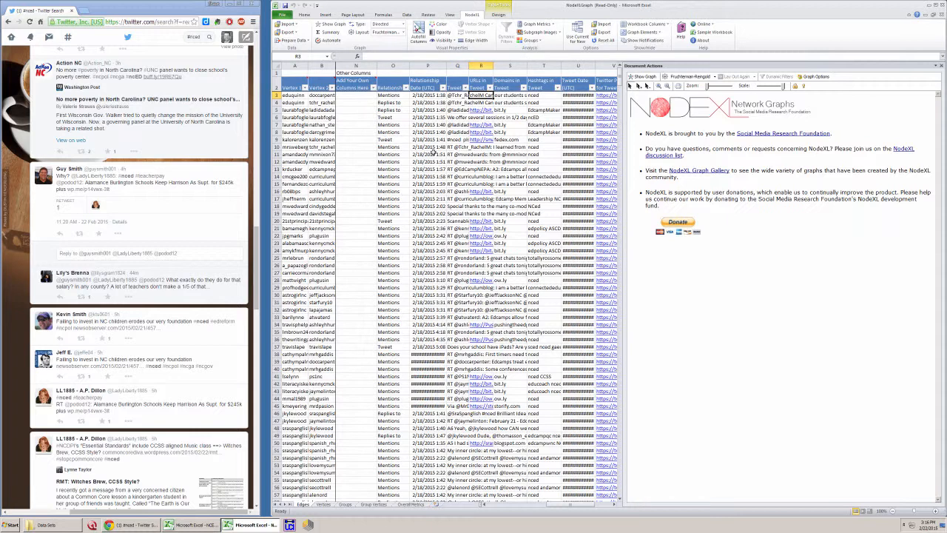
key("Down")
key("Down")
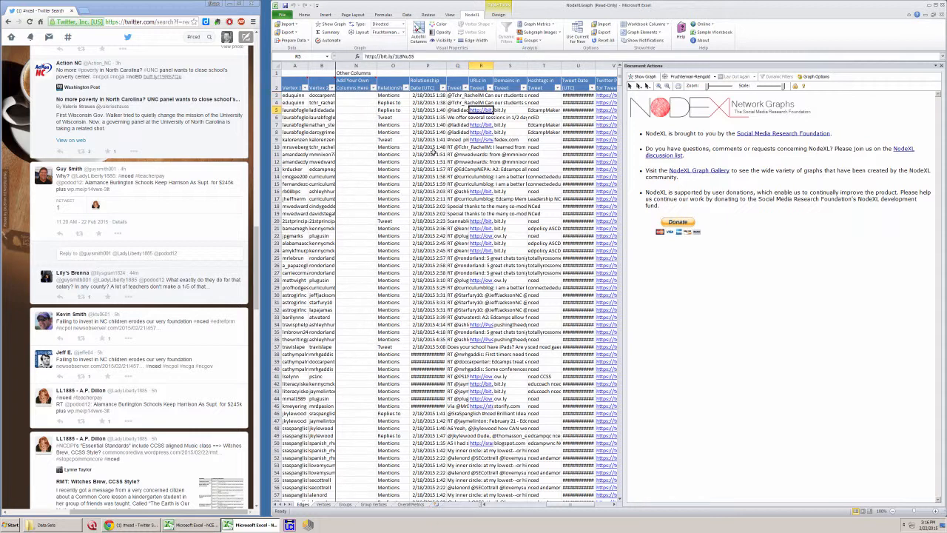
key("Up")
key("Up")
Examine the Domains in Tweet values of the first imported edges and the Hashtags in Tweet value in row 5
key("Right")
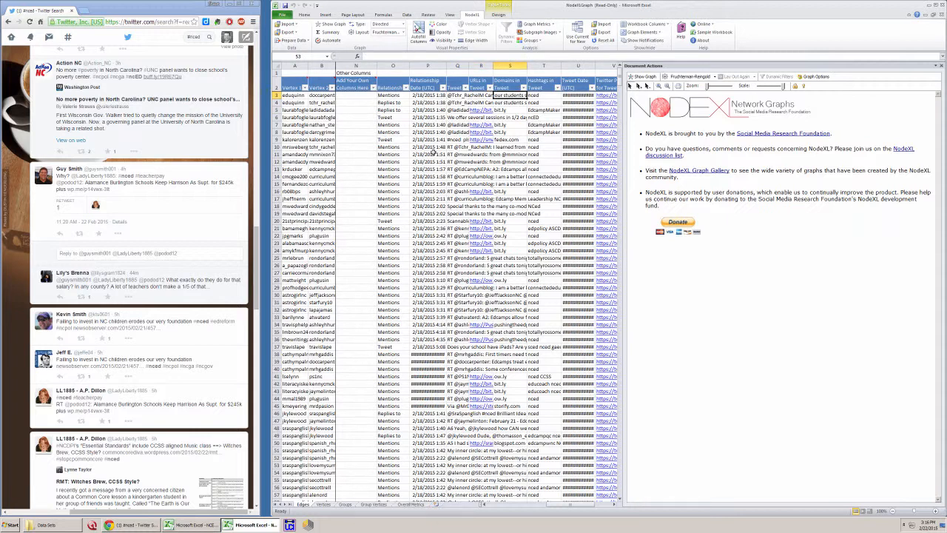
key("Down")
key("Down")
key("Down")
key("Down")
key("Up")
key("Up")
key("Right")
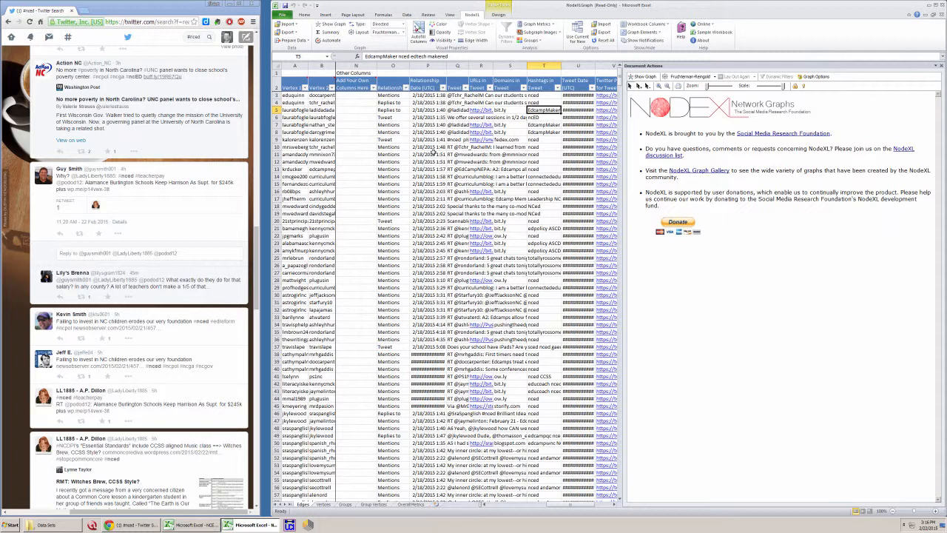
Widen the Tweet Date (UTC) column on the Edges sheet to fit its contents
key("Right")
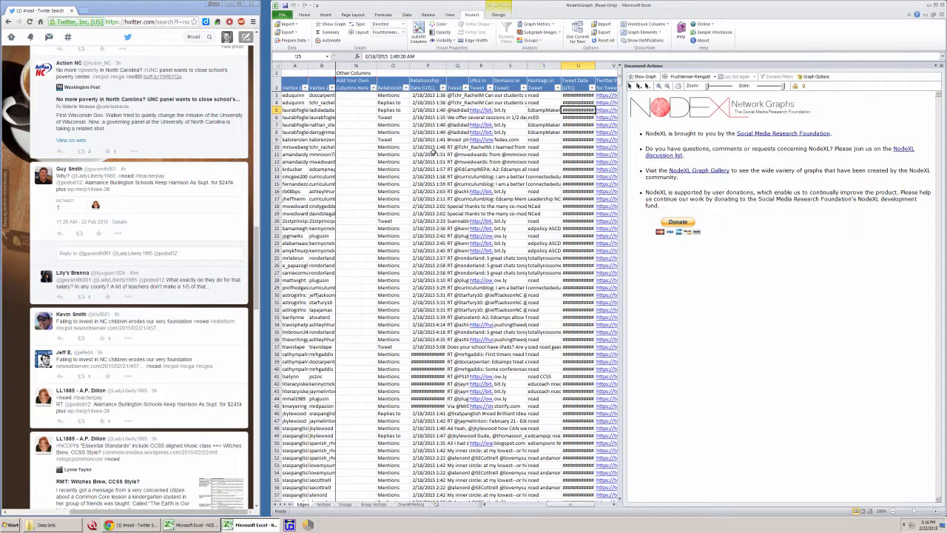
double_click(597, 65)
scroll(578, 127, "right", 3)
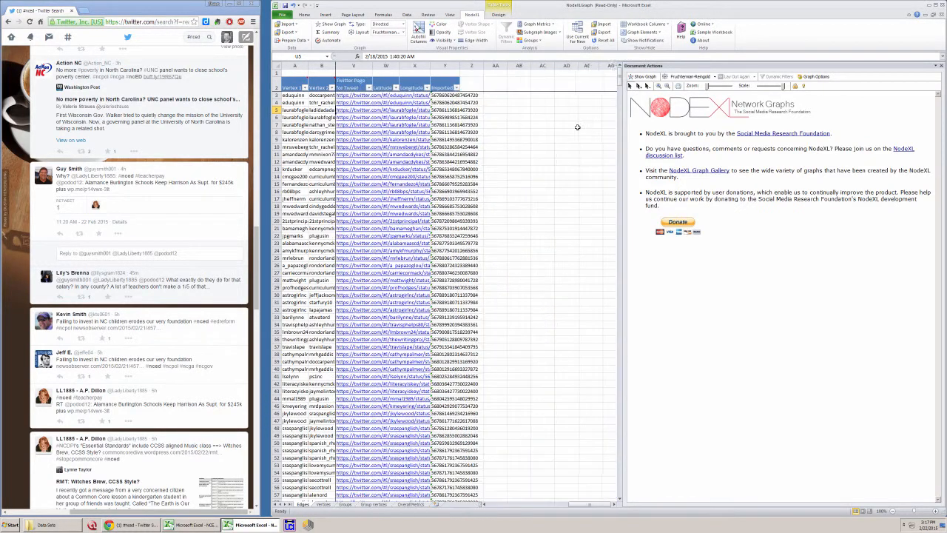
Examine the first edge's Imported ID, Longitude, Latitude and Twitter Page for Tweet values
left_click(446, 94)
key("Left")
key("Left")
key("Left")
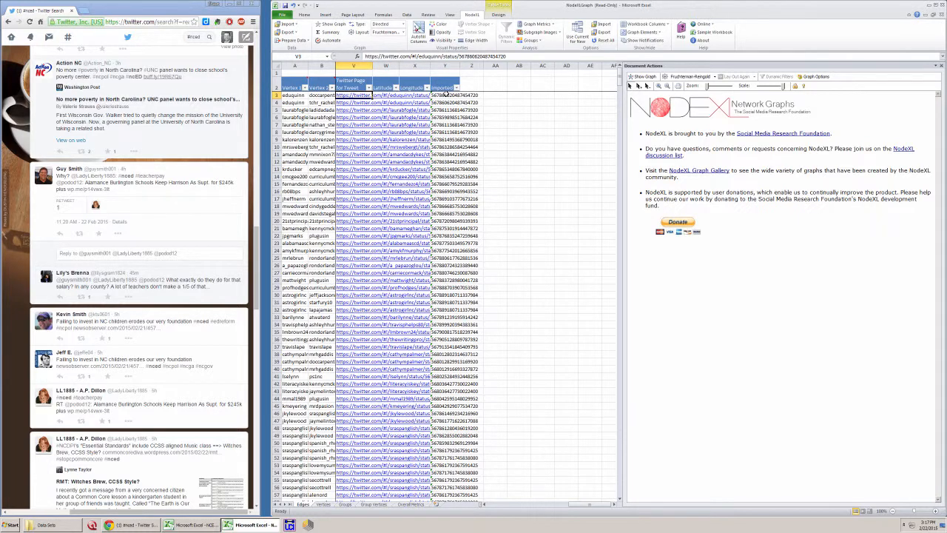
Review the first edge's remaining columns back through Labels and Visual Properties, ending at the Add Your Own Columns Here column
key("Left")
key("Left")
key("Left")
key("Left")
key("Left")
key("Left")
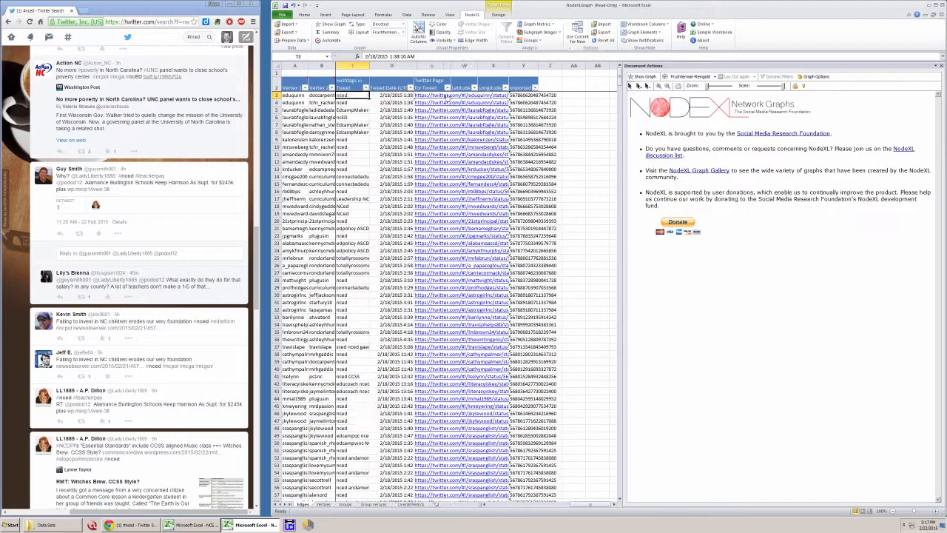
key("Left")
key("Left")
key("Left")
key("Left")
key("Left")
key("Left")
key("Left")
key("Left")
key("Left")
key("Left")
key("Left")
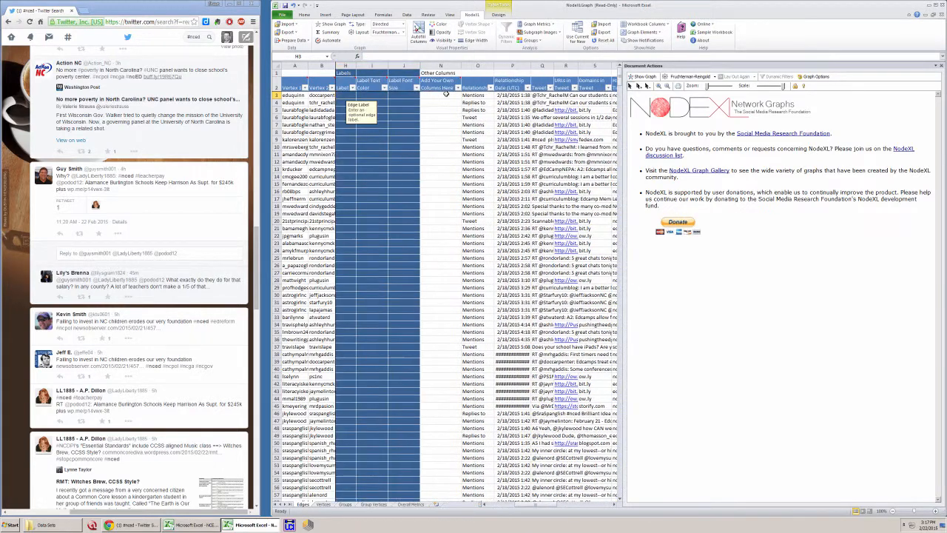
key("Right")
key("Right")
key("Right")
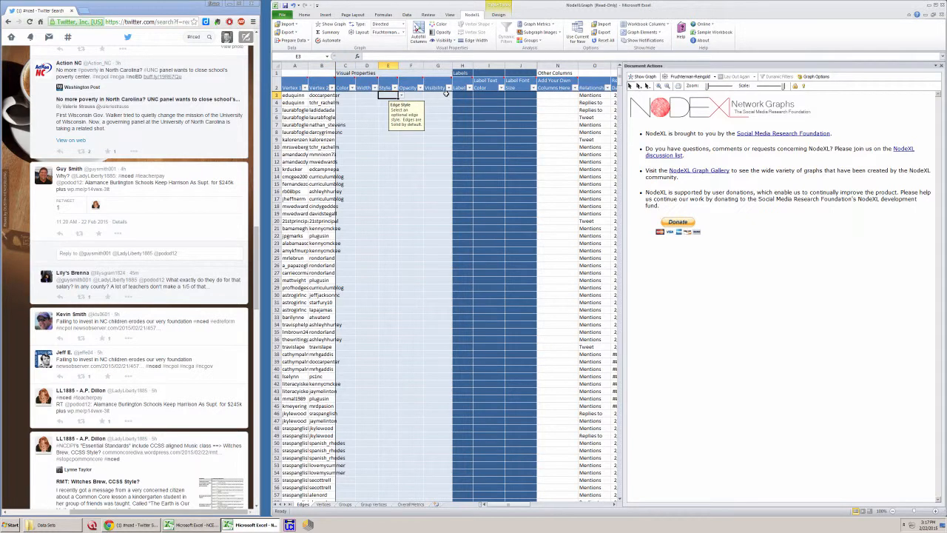
key("Right")
key("Right")
key("Right")
key("Right")
key("Right")
key("Right")
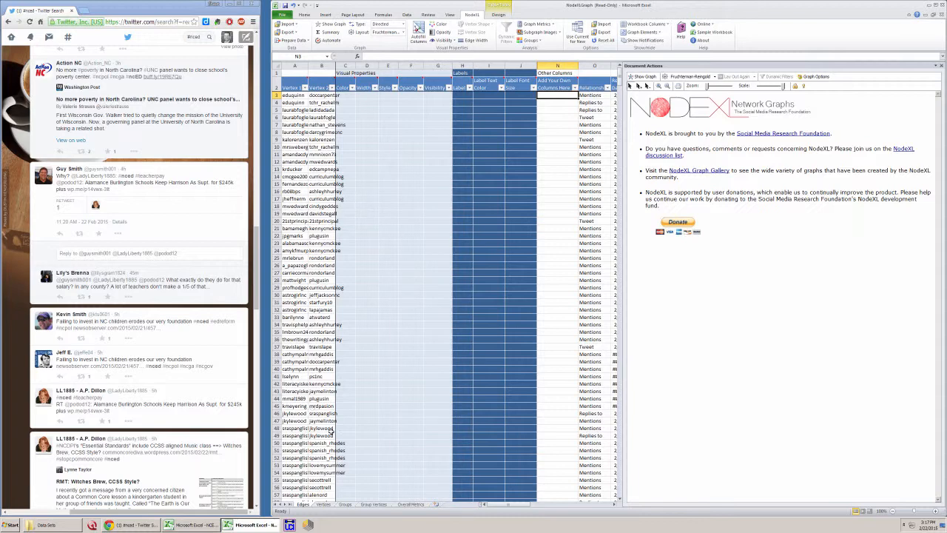
Open the Vertices sheet and widen its Vertex column so the usernames have more room
left_click(324, 505)
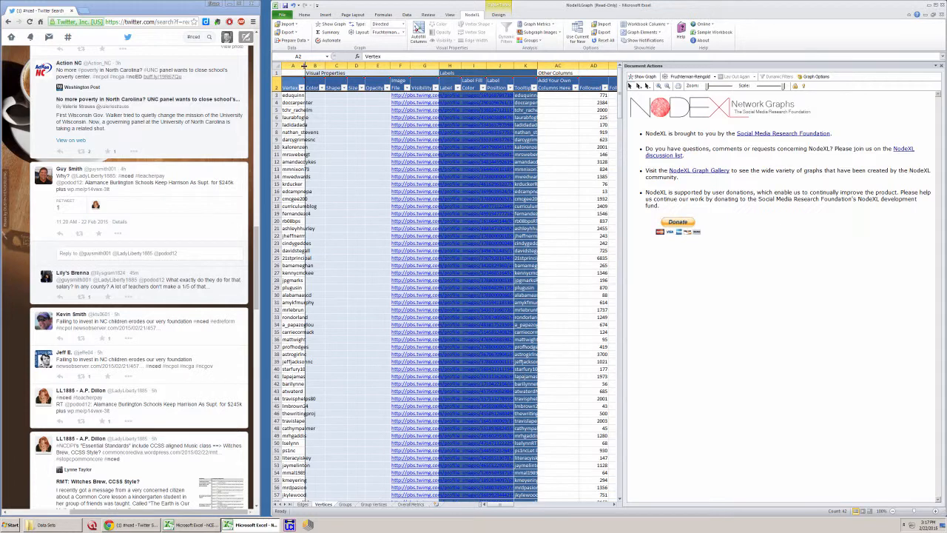
left_click_drag(304, 66, 336, 67)
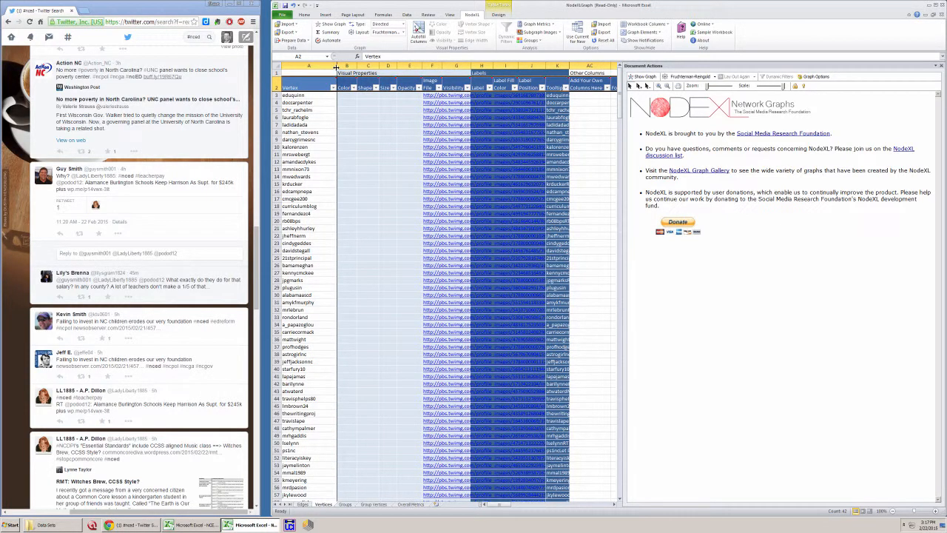
Examine the vertex names from the first rows down to the end of the list, and return to the top
left_click(322, 96)
key("Down")
key("Down")
key("Down")
key("Down")
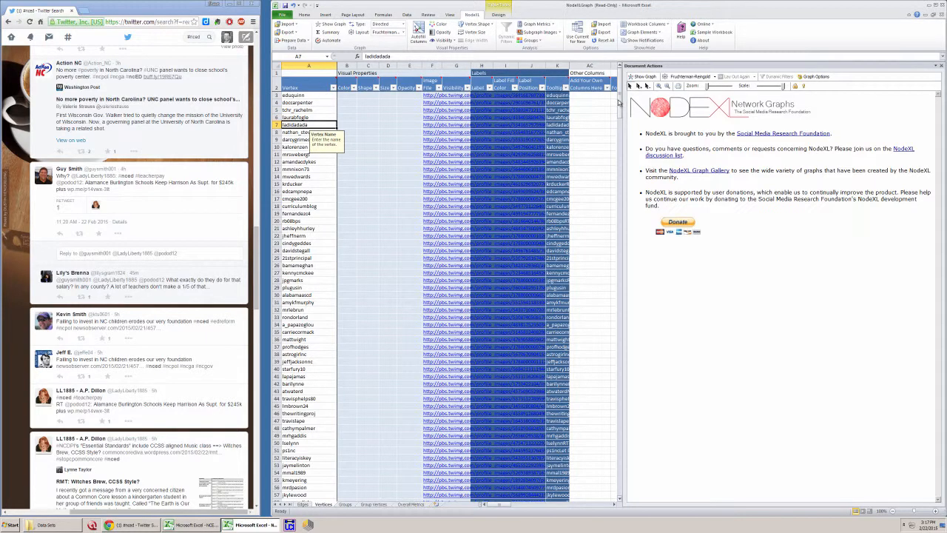
left_click_drag(621, 102, 620, 406)
left_click(307, 317)
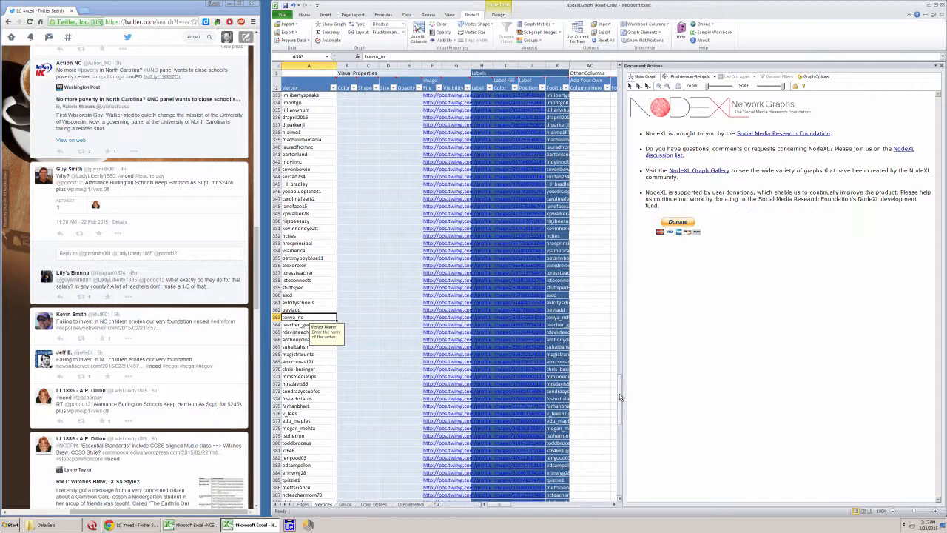
left_click_drag(620, 393, 618, 472)
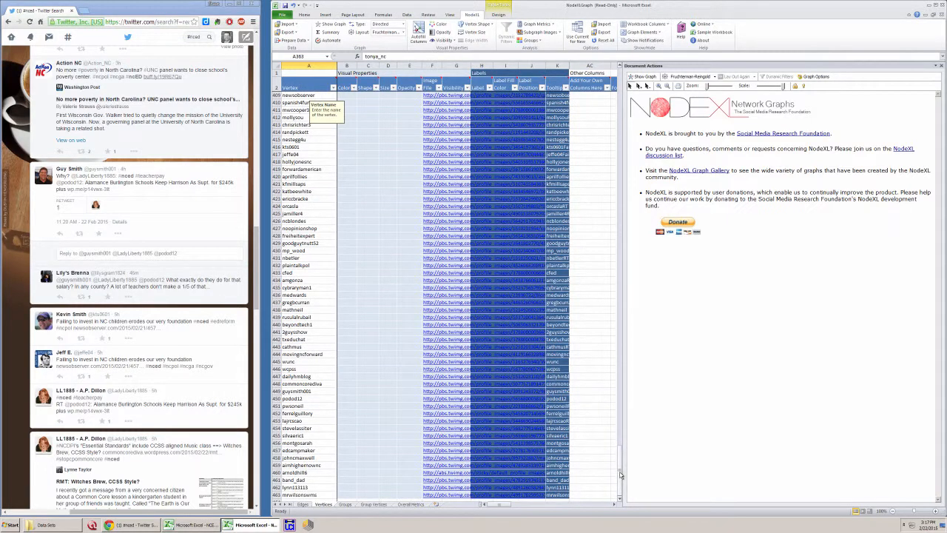
left_click_drag(620, 474, 620, 82)
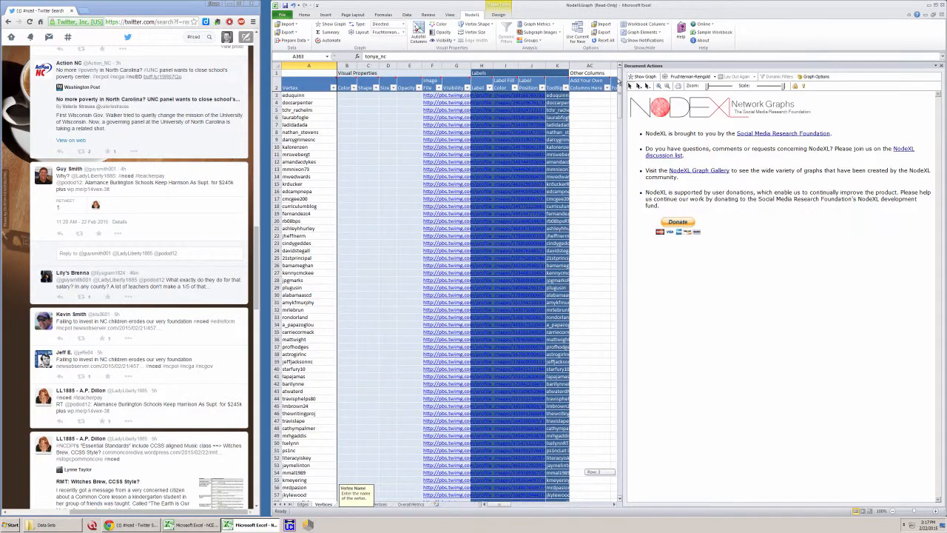
Show the network graph and widen the graph pane beside the worksheet
left_click(642, 77)
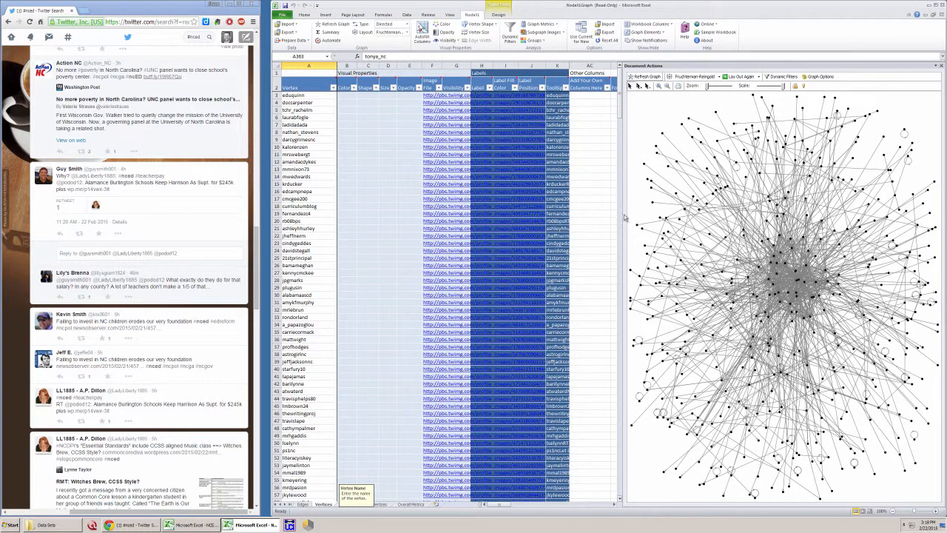
left_click_drag(623, 214, 585, 212)
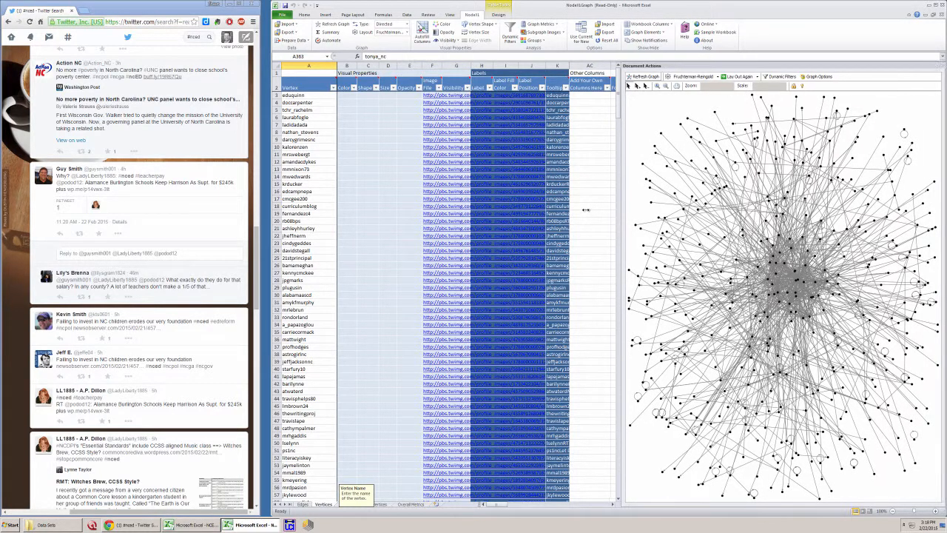
Export the edges to a new matrix workbook, agreeing to merge duplicate edges, and bring up the resulting Book1
left_click(294, 34)
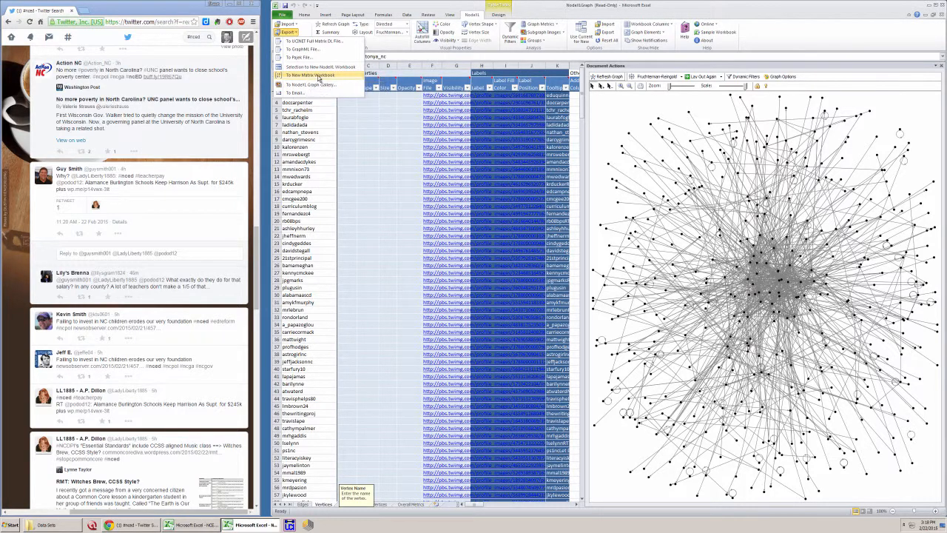
left_click(311, 74)
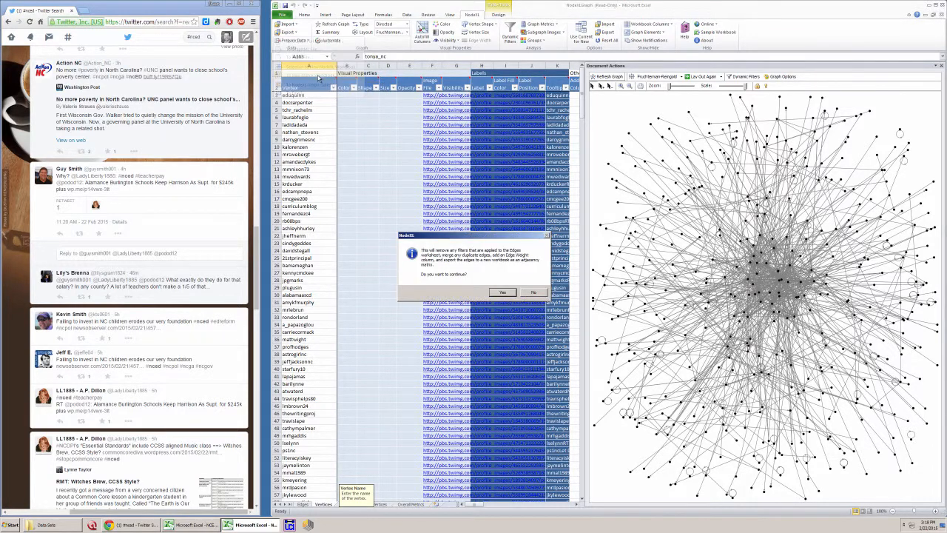
left_click(503, 292)
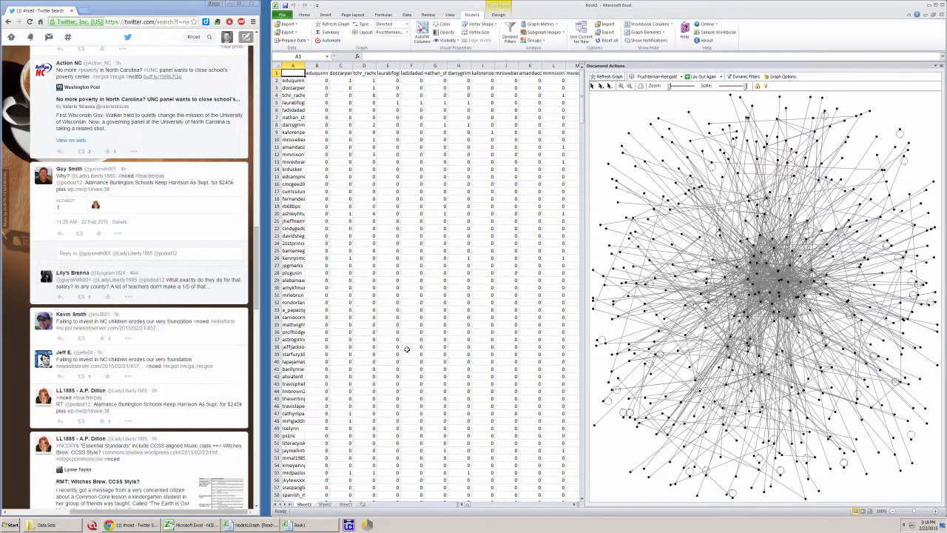
left_click(323, 523)
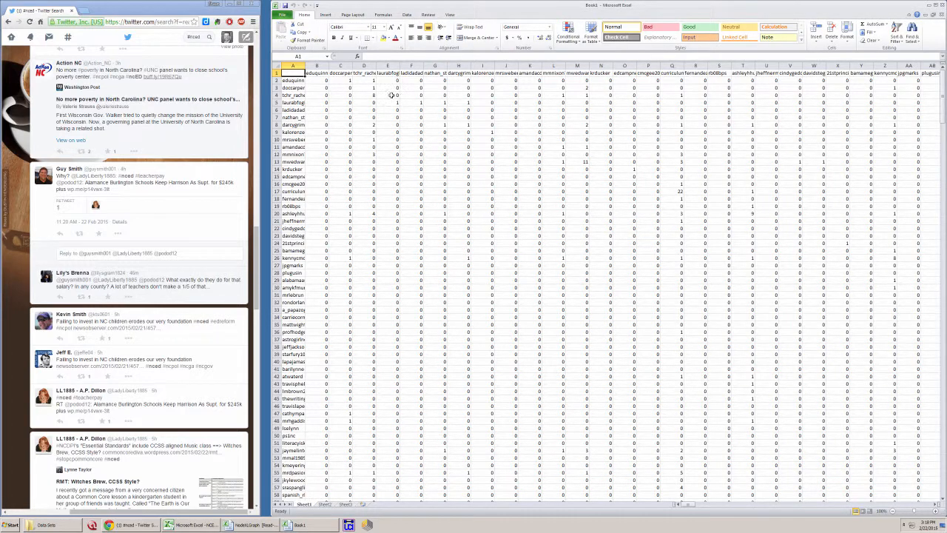
Examine the body of the adjacency matrix by highlighting its ranges D3 to AA55 and B2 to V49, plus cell L26
left_click_drag(366, 87, 911, 472)
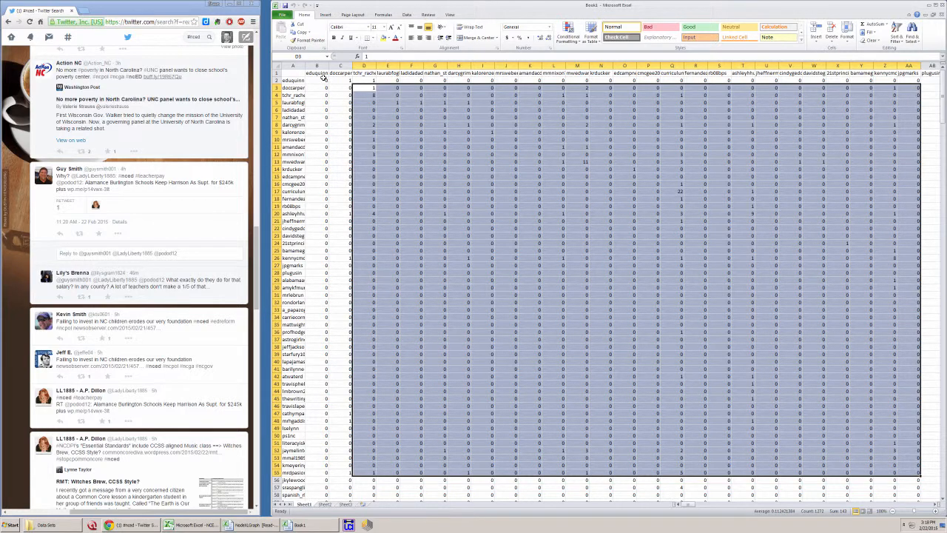
left_click_drag(323, 78, 796, 425)
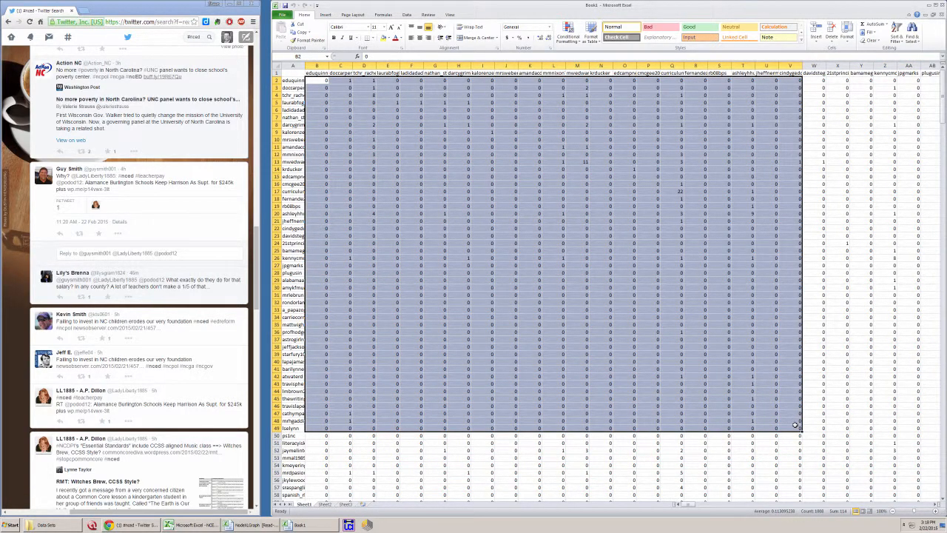
left_click(556, 256)
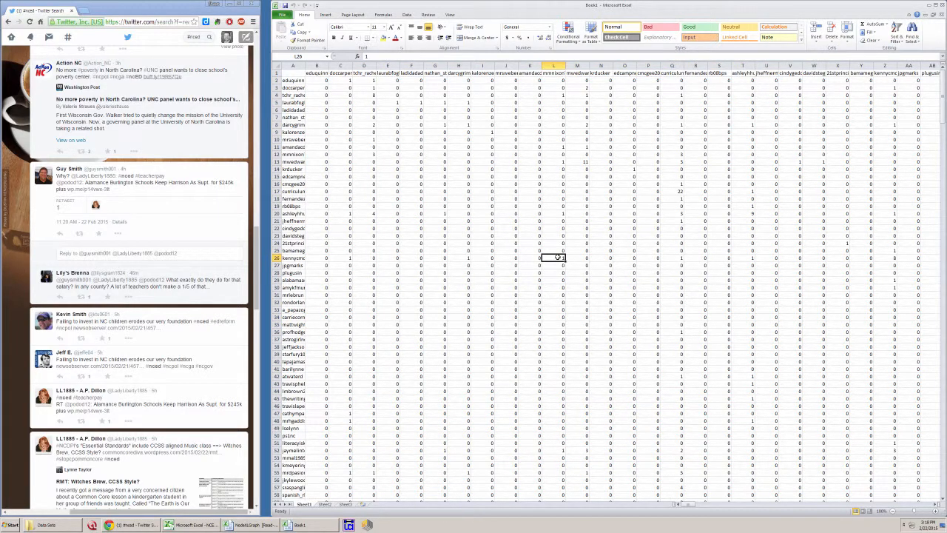
Examine the diagonal matrix values in cells M13 and Q17, along with the row 13 vertex name
left_click(586, 160)
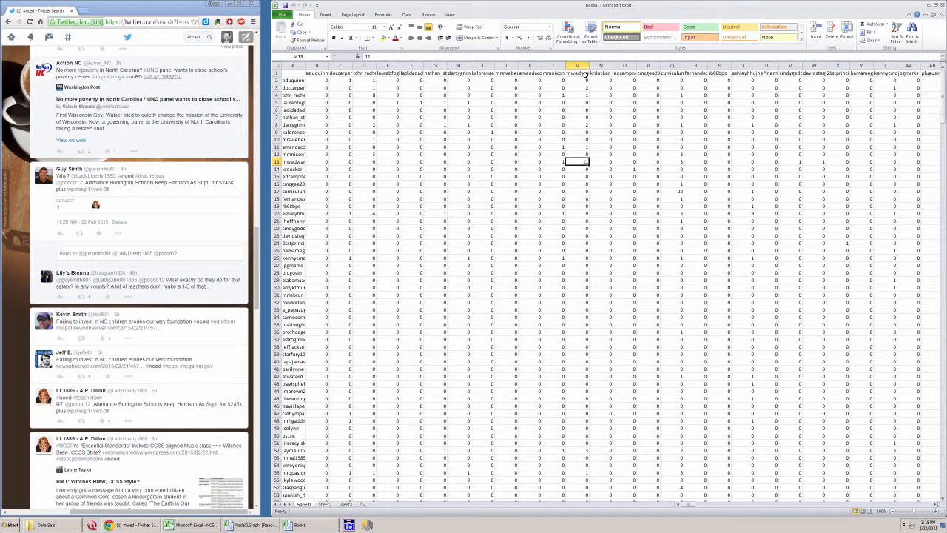
left_click(293, 161)
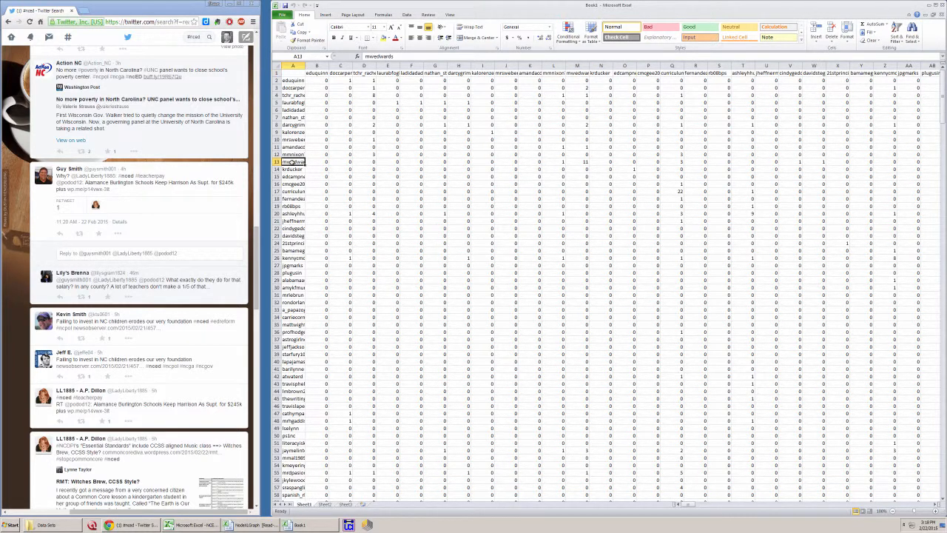
left_click(579, 161)
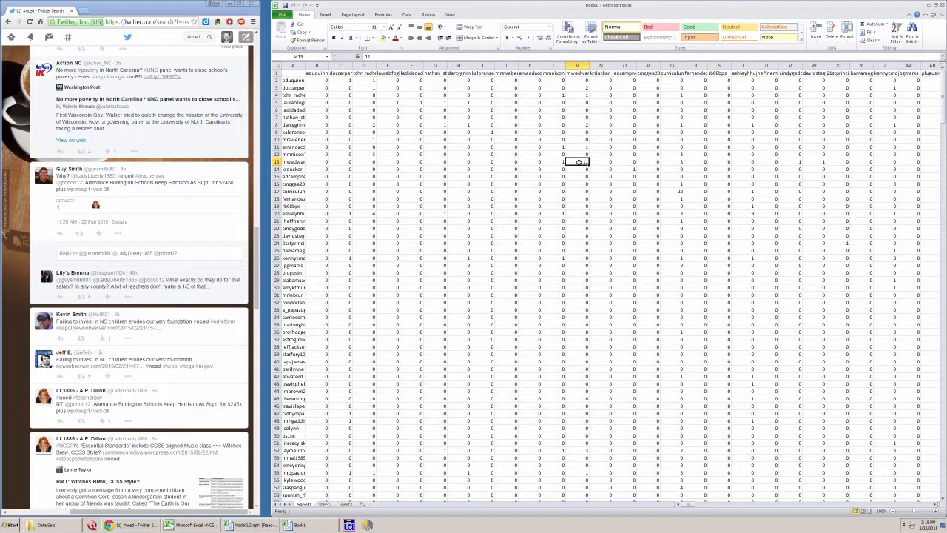
left_click(677, 192)
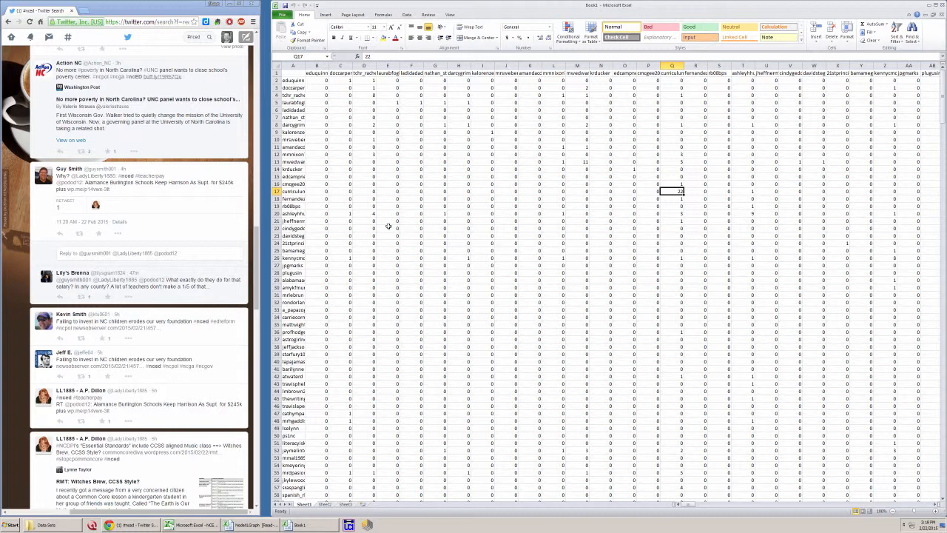
Examine the zero values in the matrix by highlighting a block of cells starting at E22, plus cell D34
left_click_drag(389, 226, 415, 235)
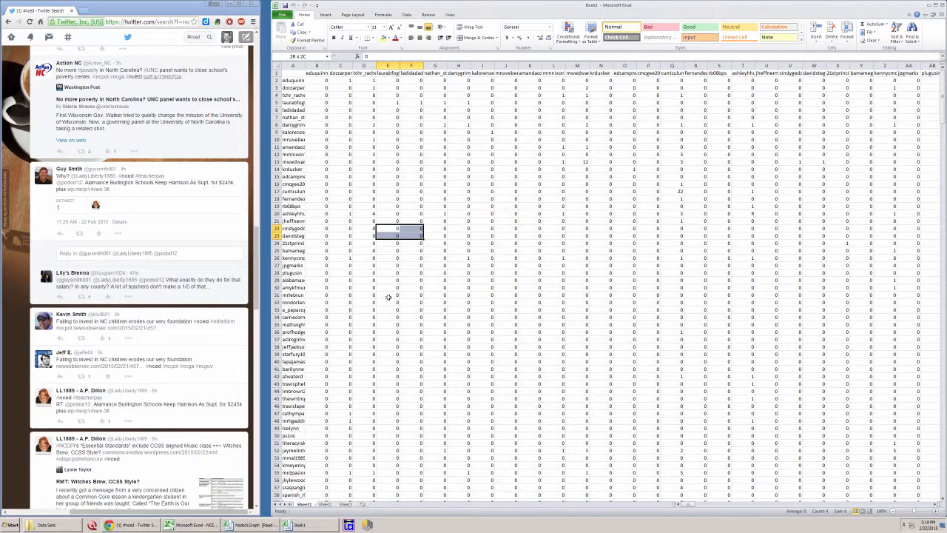
key("shift+Right")
key("shift+Right")
key("shift+Down")
key("shift+Down")
key("shift+Down")
key("shift+Down")
key("shift+Down")
key("shift+Down")
left_click(353, 315)
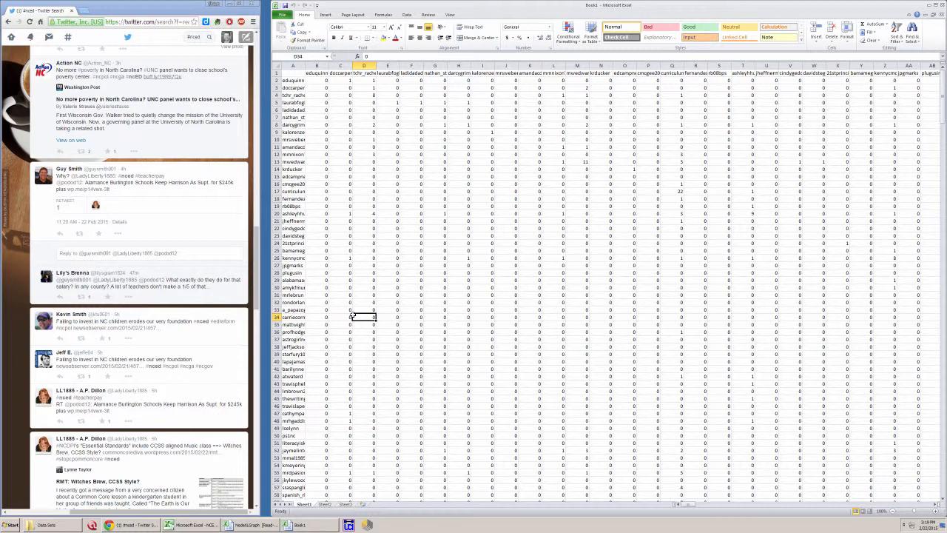
Compare the NodeXLGraph workbook's edges with the NCEd Twitter SNA Data workbook, and return to NodeXLGraph
left_click(254, 525)
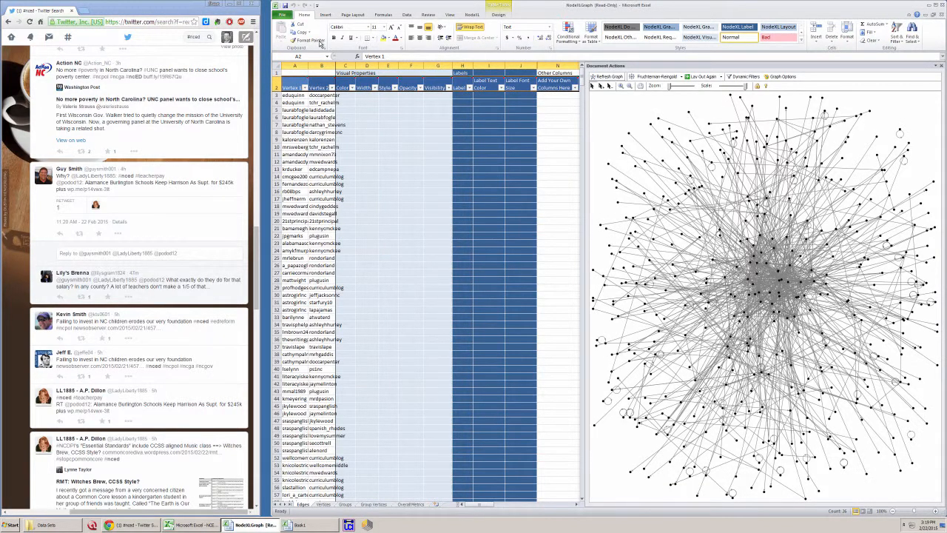
left_click(197, 523)
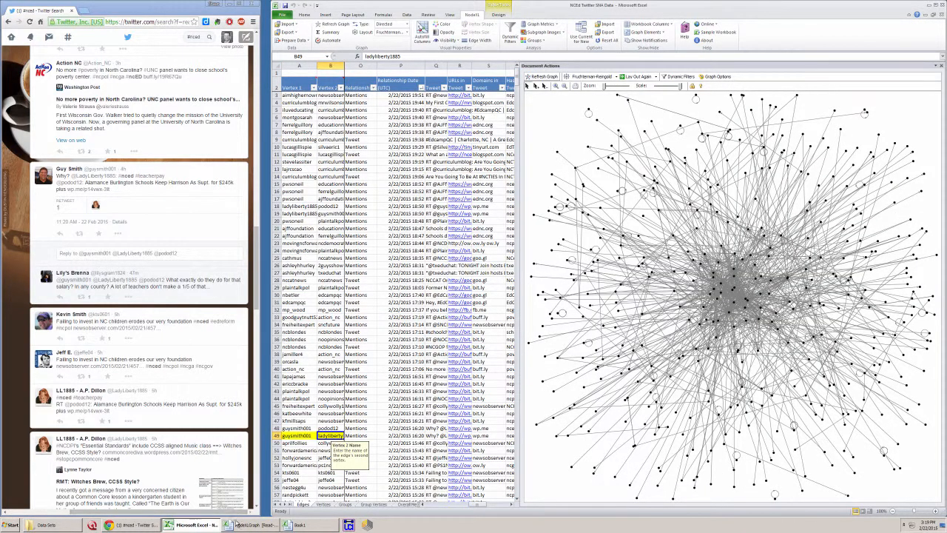
left_click(251, 525)
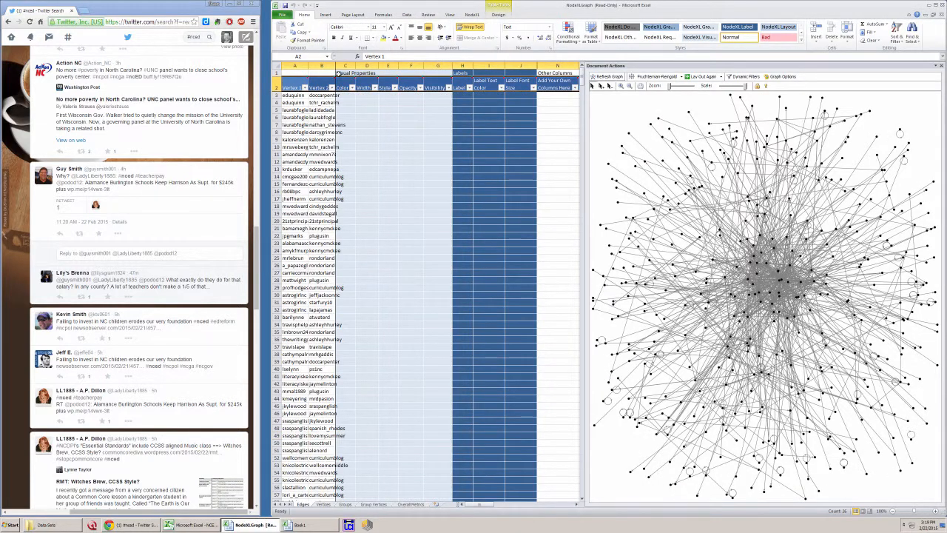
Examine the network import sources that NodeXL offers
left_click(471, 15)
left_click(289, 25)
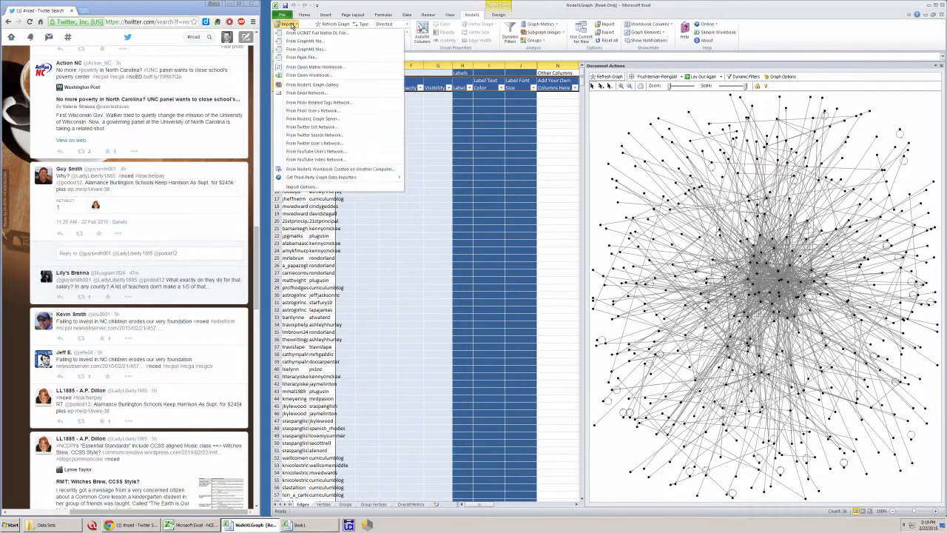
left_click(289, 25)
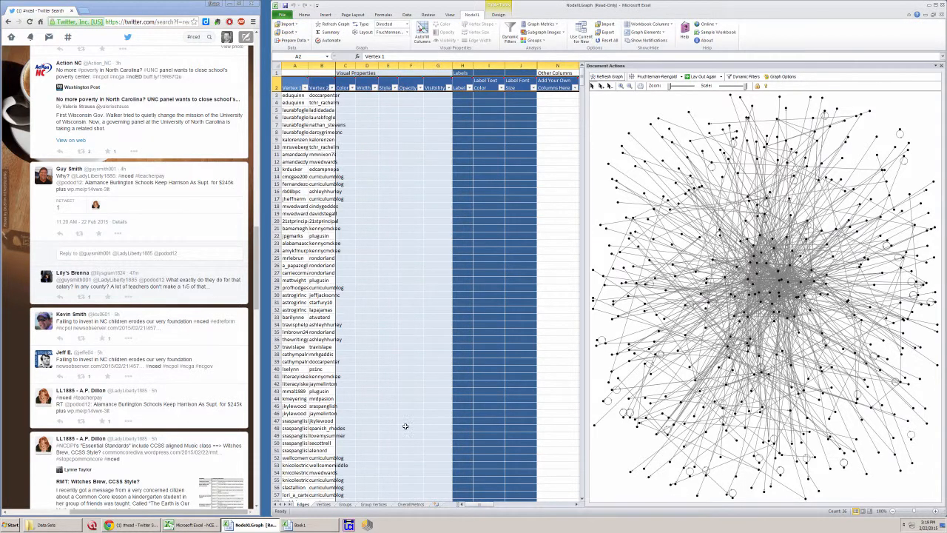
View the Vertices sheet and return to the Edges sheet
left_click(323, 504)
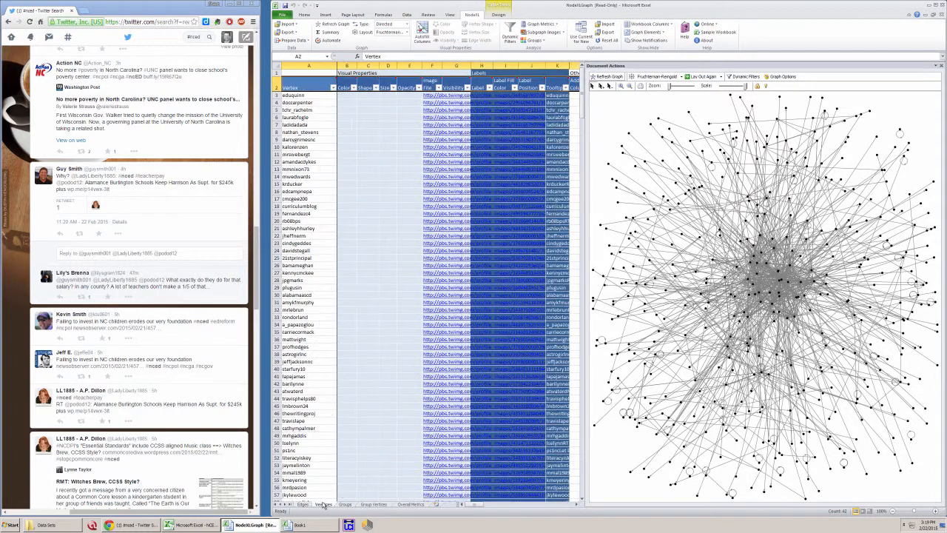
left_click(303, 505)
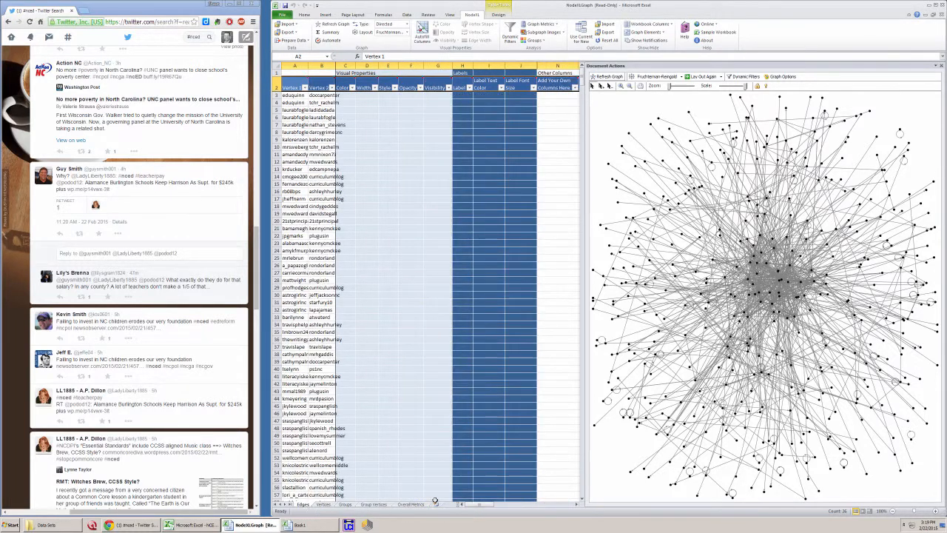
Examine the Edge Weight column on the Edges sheet, checking cells Z7, Z48 and Z49 and the first vertex in row 49
left_click_drag(479, 506, 560, 507)
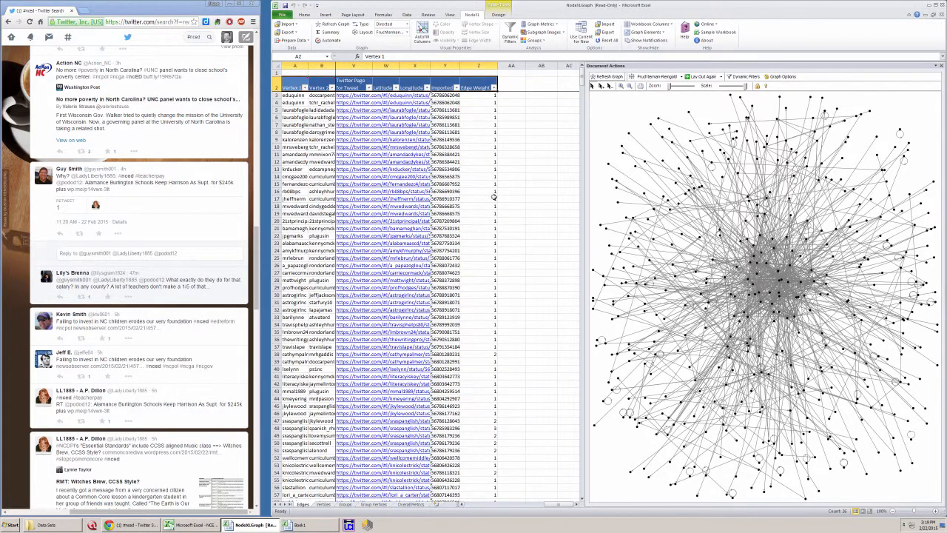
left_click(484, 123)
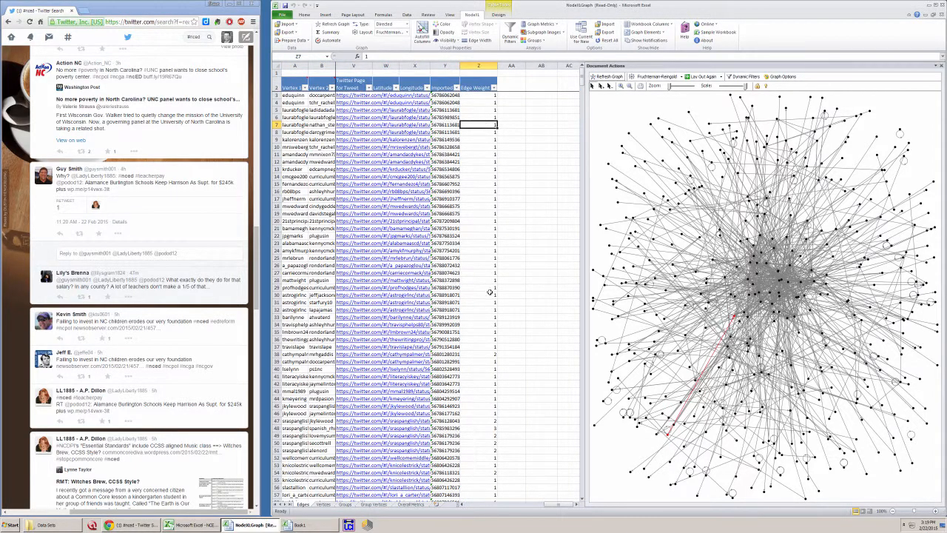
left_click(491, 428)
key("Down")
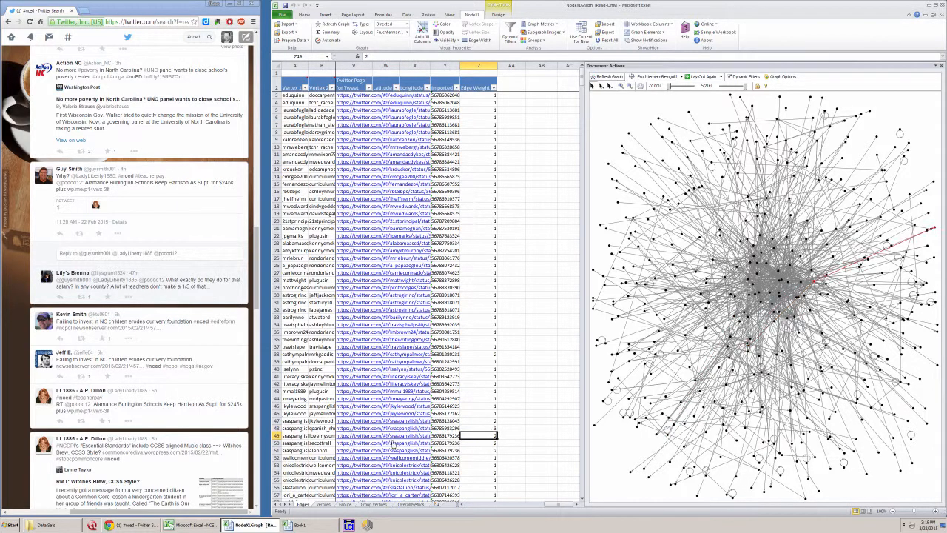
left_click(311, 436)
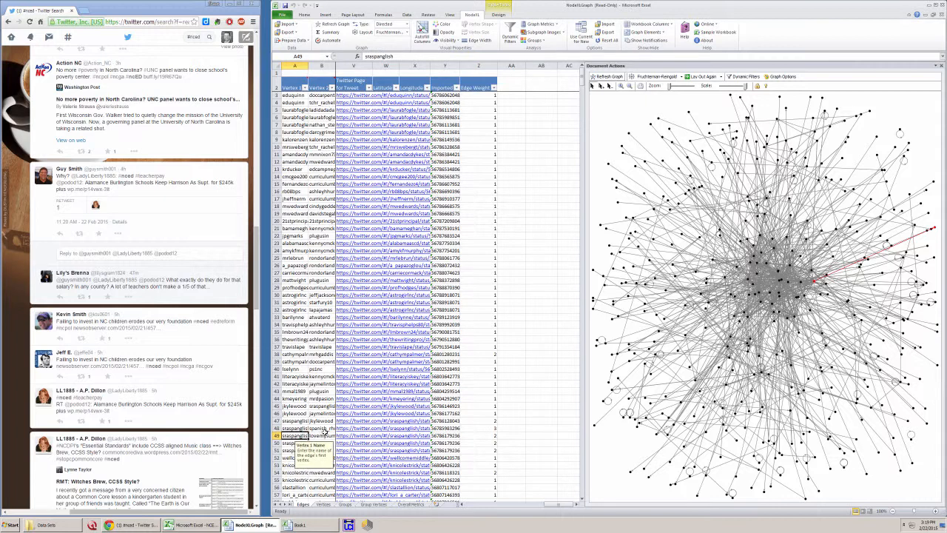
left_click(492, 436)
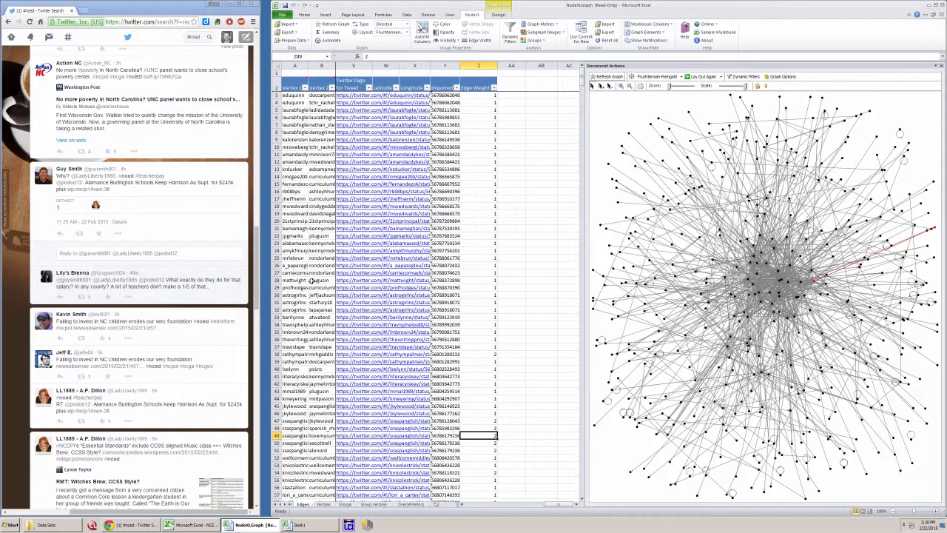
Examine the Followed, Followers, Tweets and Favorites columns on the Vertices sheet, checking the Followers cell in row 58
left_click(323, 504)
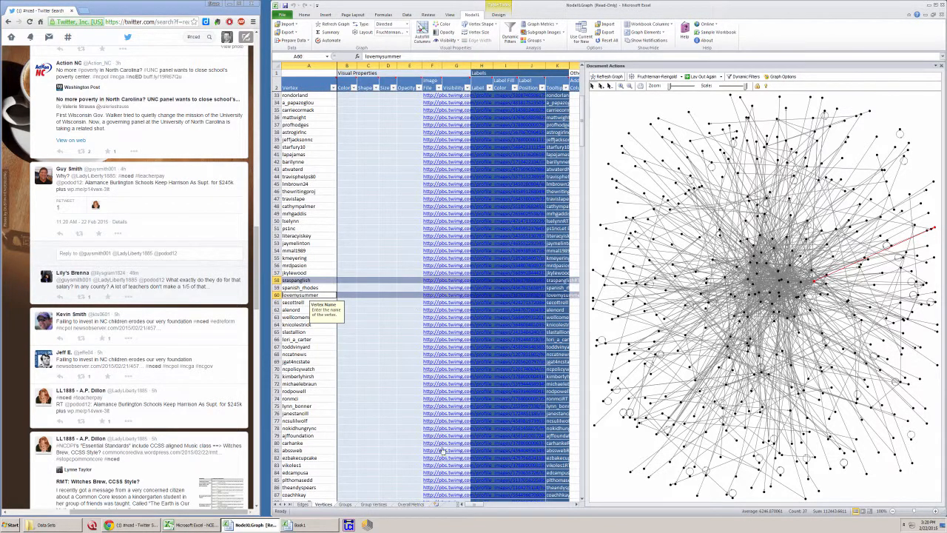
left_click_drag(479, 506, 501, 506)
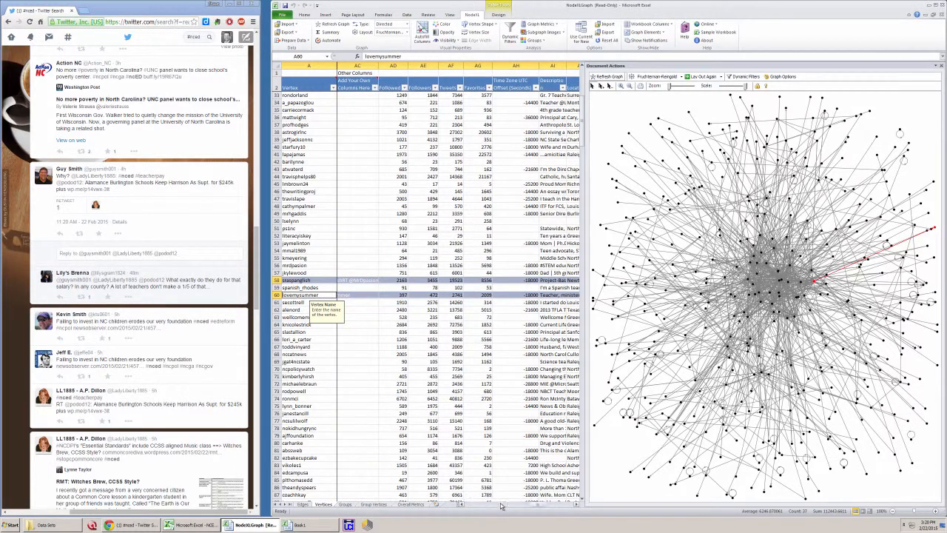
left_click(433, 279)
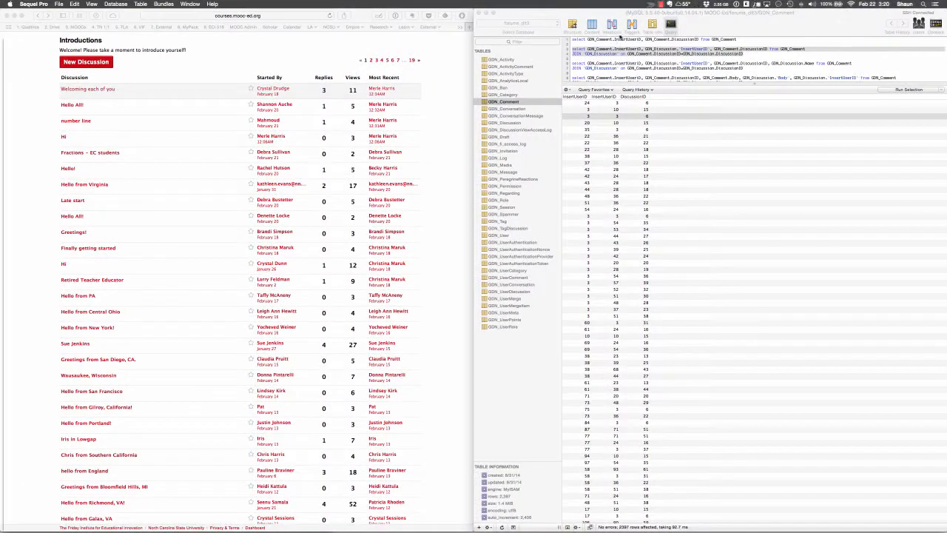
left_click(662, 5)
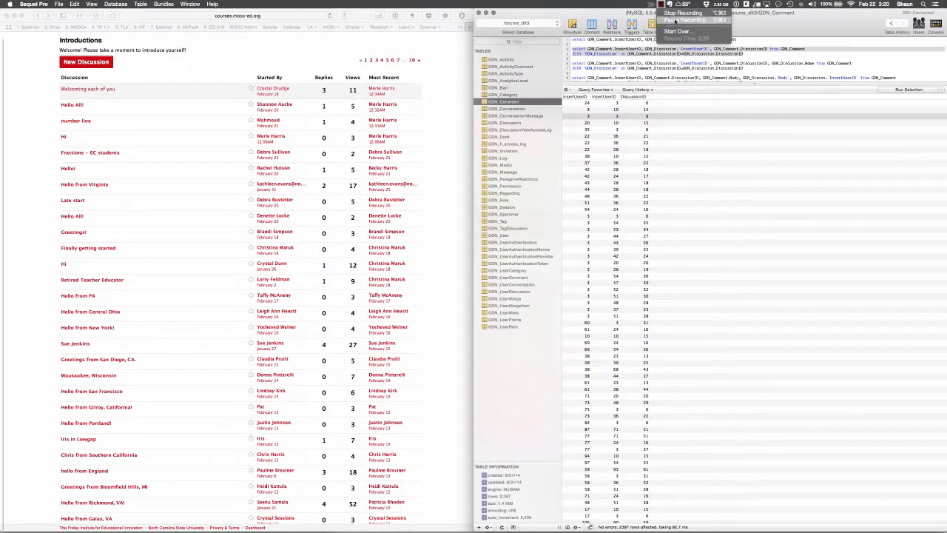